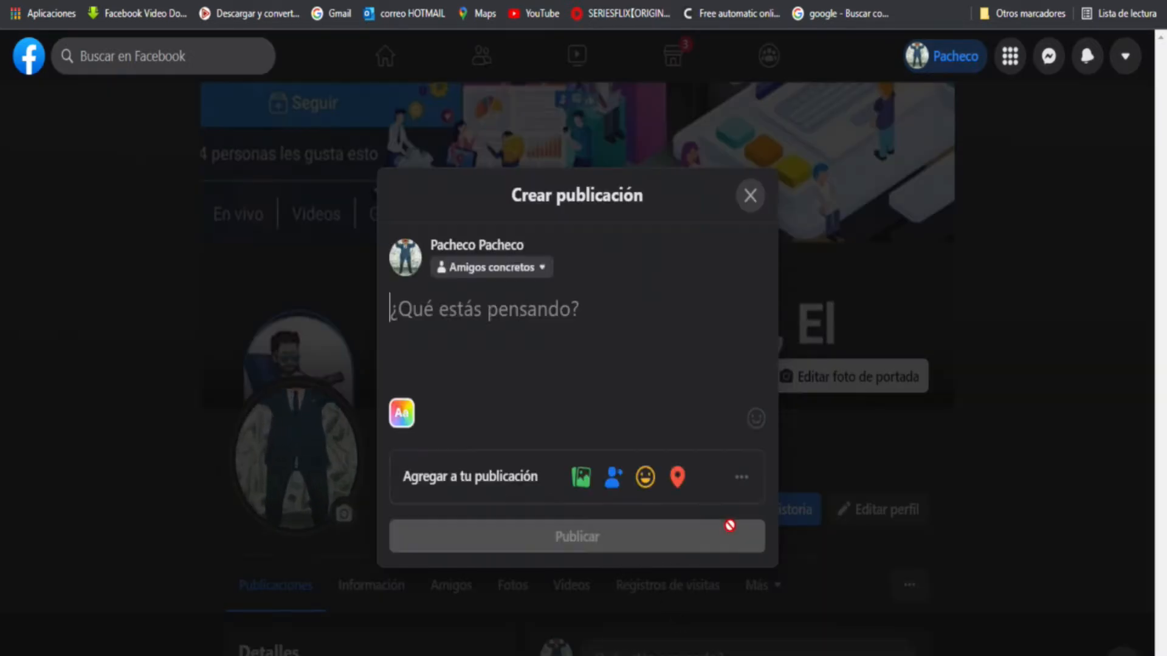
Step: Start a live video from the new post and choose to broadcast it rather than create an event
click(739, 477)
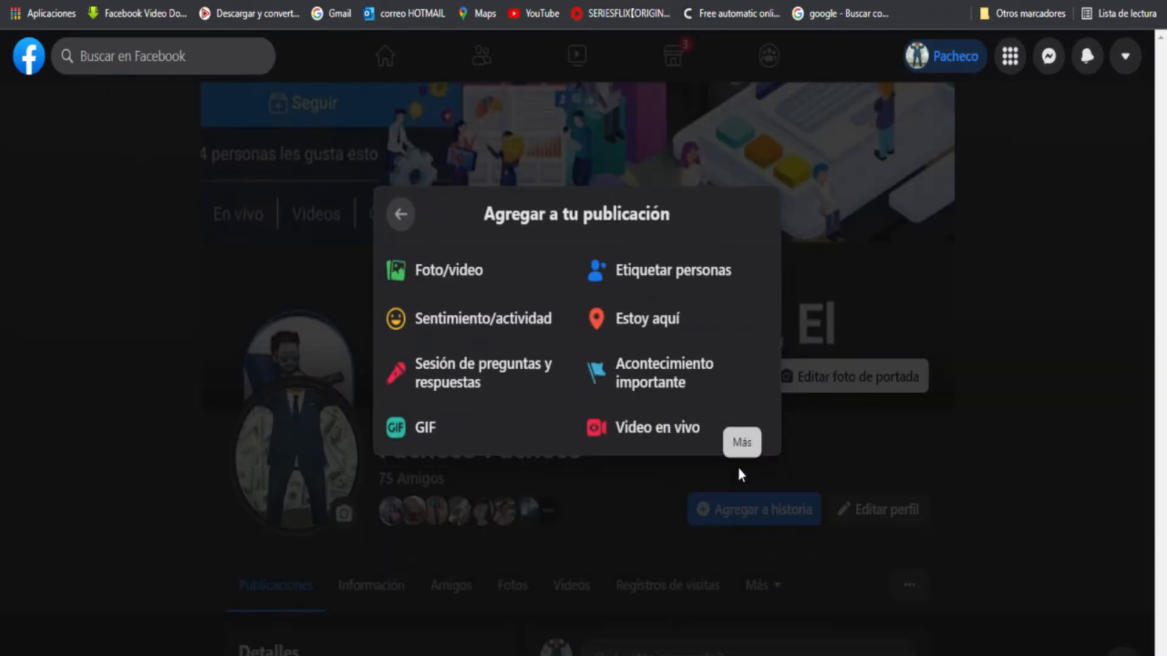
click(630, 437)
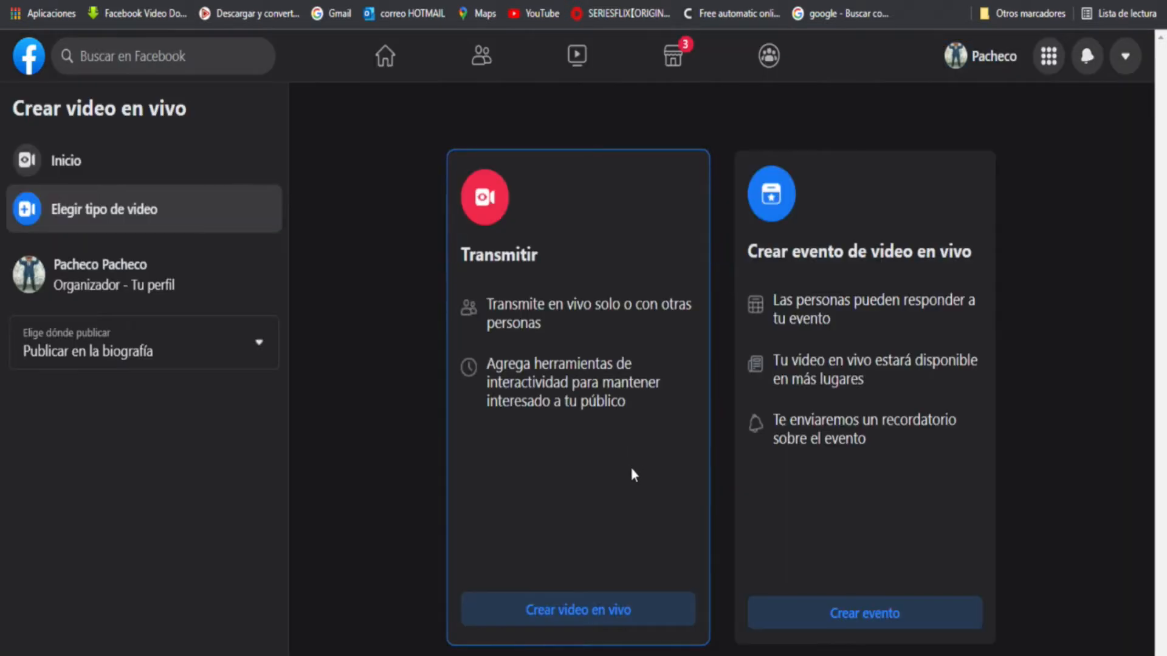
click(574, 611)
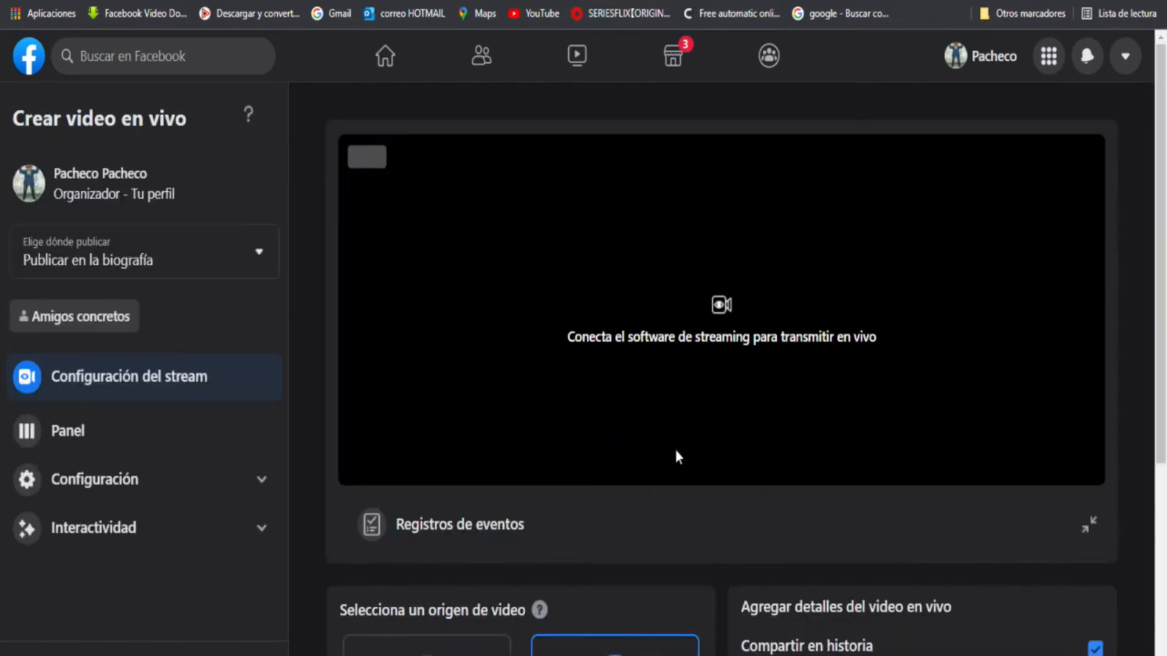
Step: Select streaming software as the video source, dismiss the tips and copy the stream key
scroll(673, 442, down, 5)
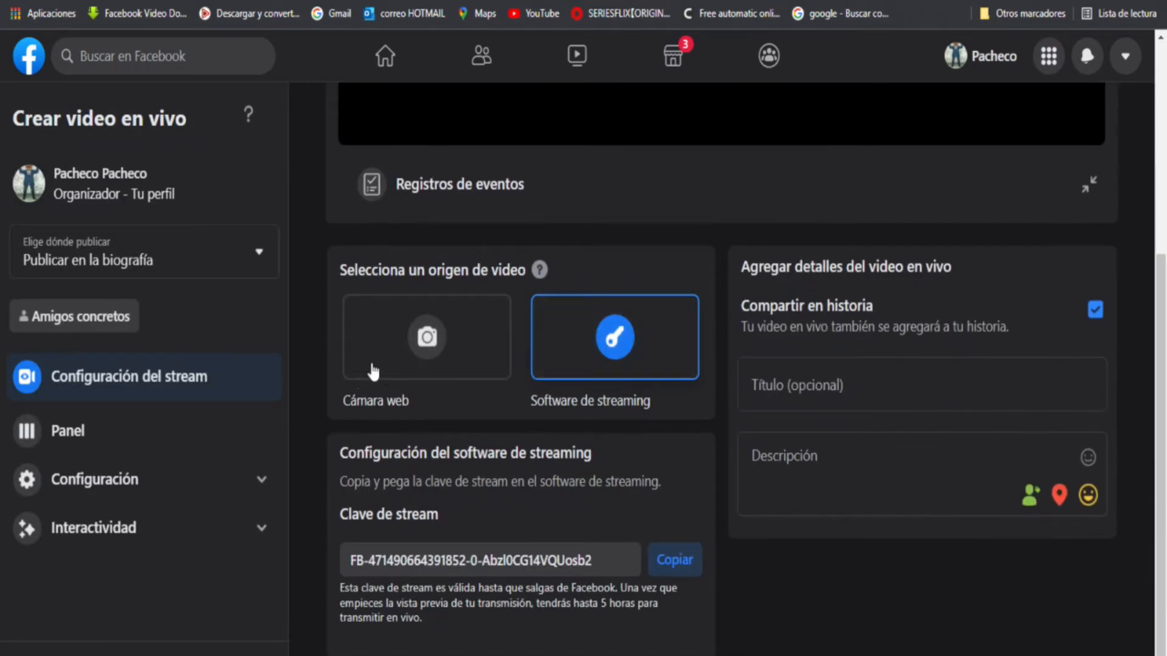
click(372, 368)
click(653, 334)
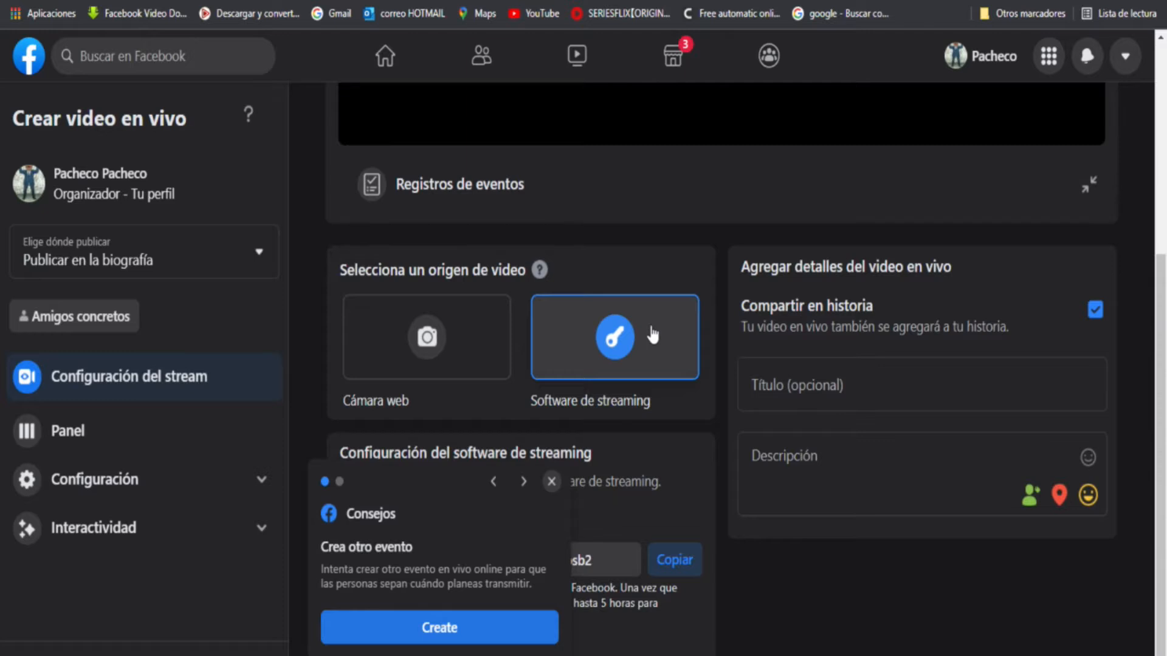
scroll(660, 376, down, 1)
click(551, 481)
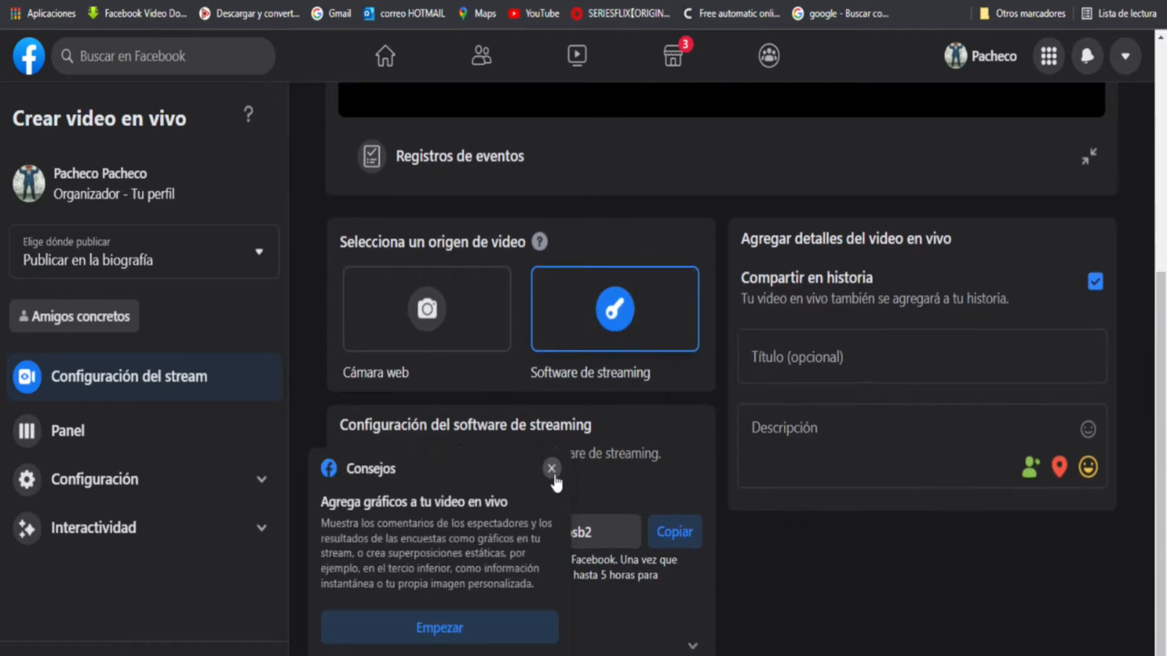
click(554, 477)
click(673, 532)
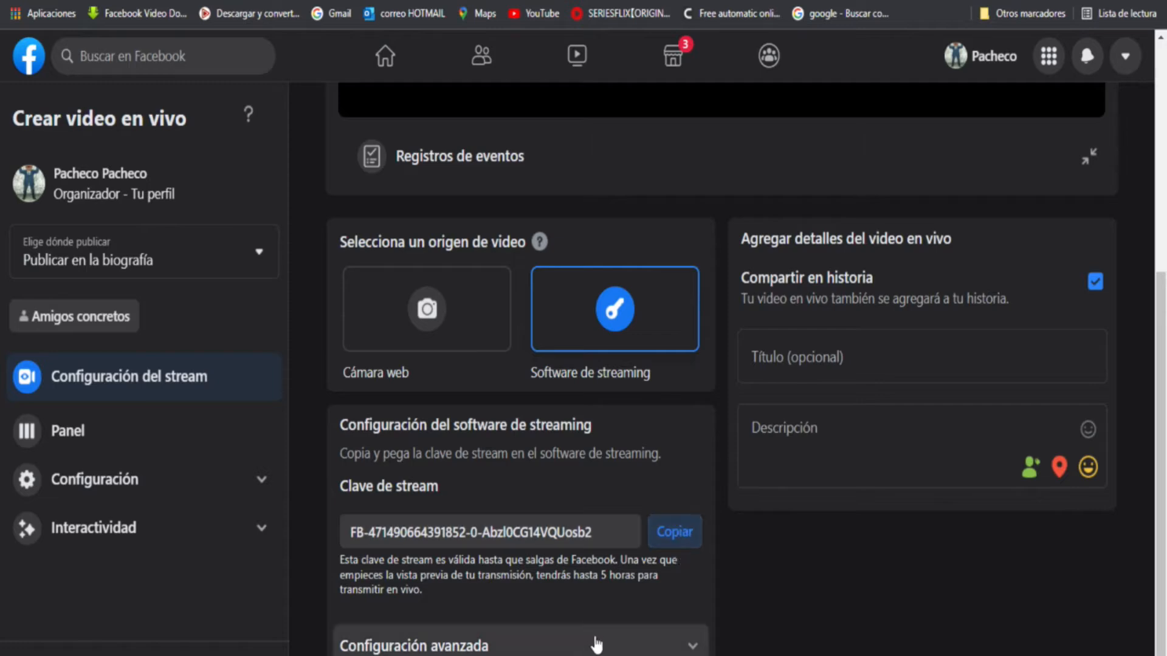
Step: Enable the permanent stream key in the advanced streaming settings
click(677, 643)
scroll(753, 600, down, 5)
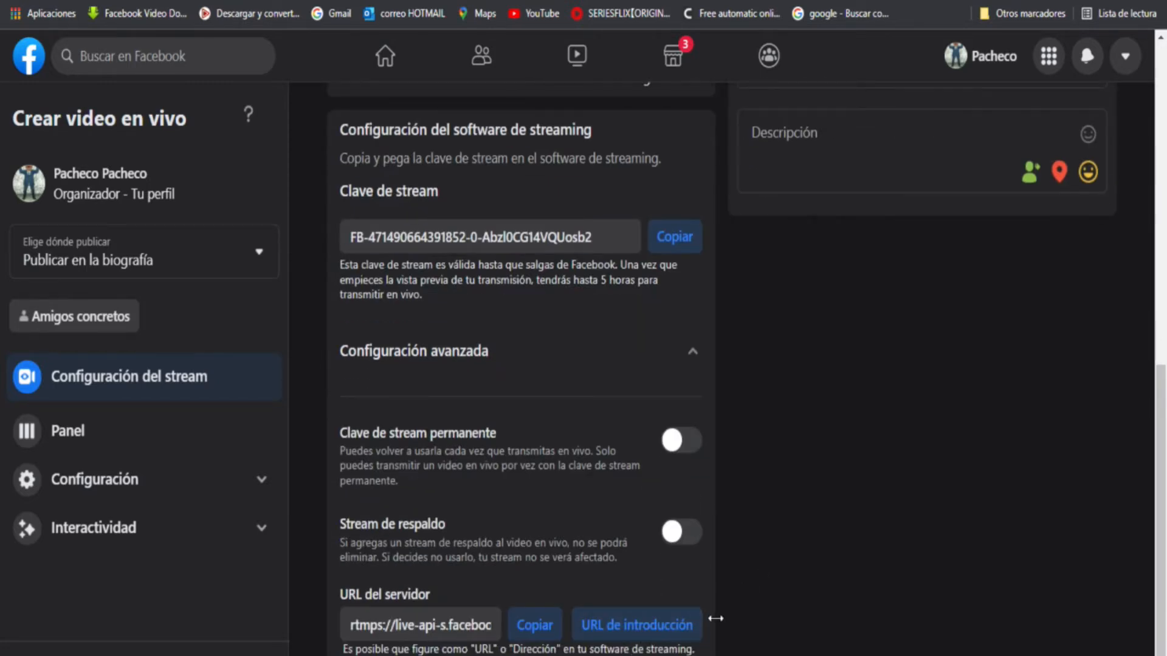
click(672, 448)
click(673, 450)
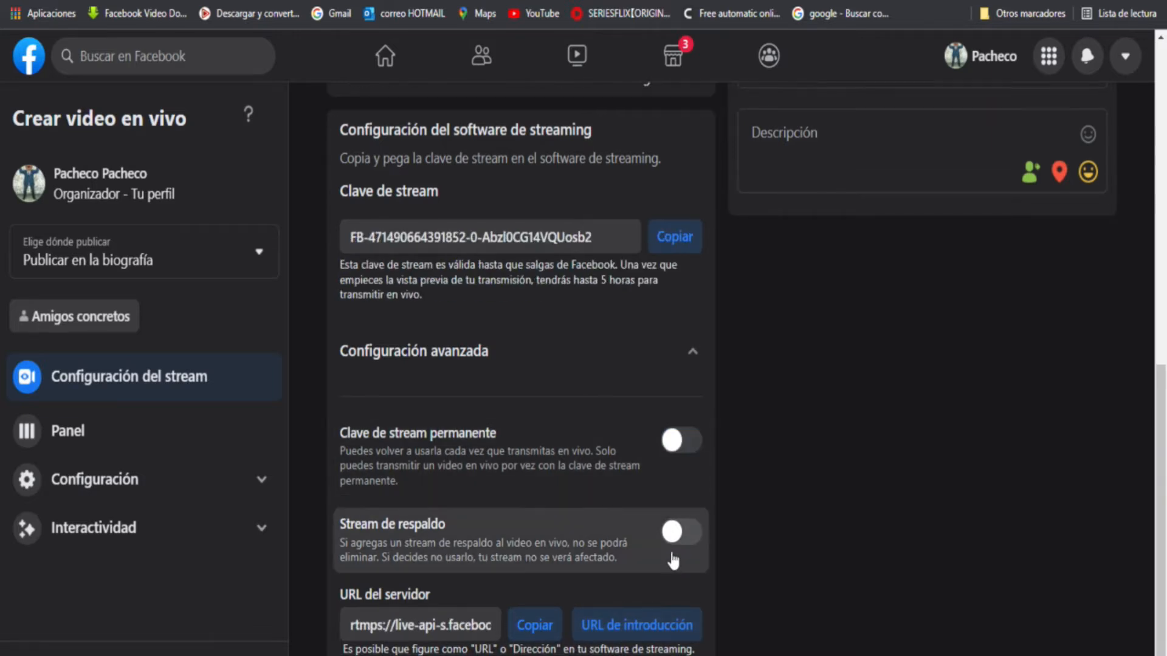
click(676, 459)
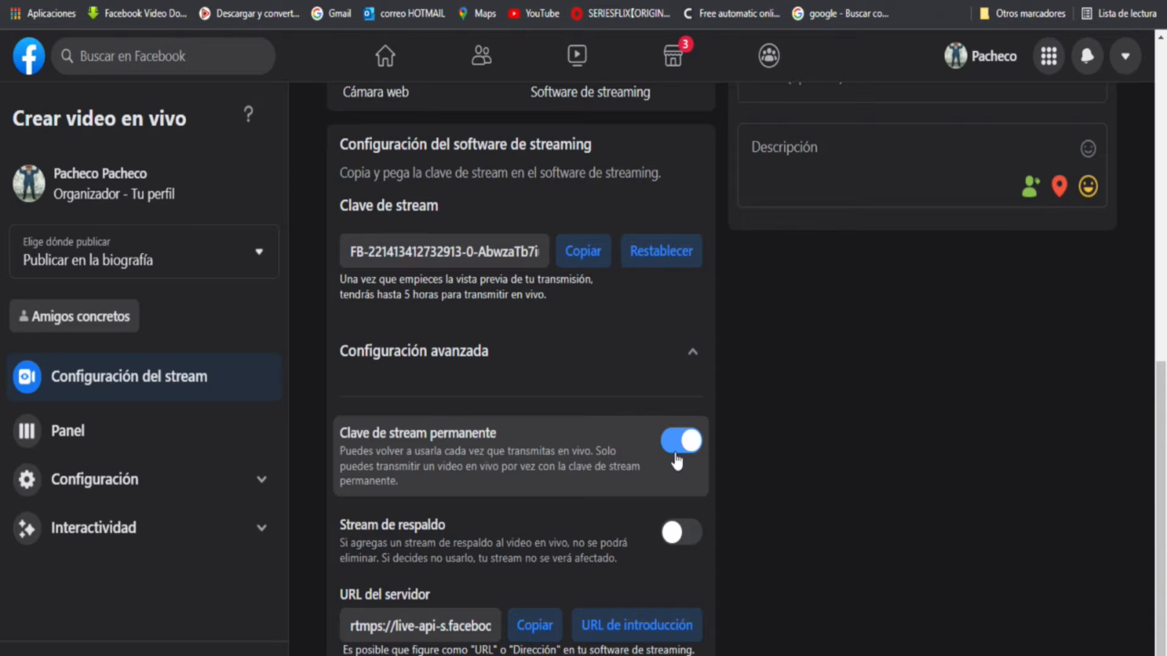
Step: Reset the permanent stream key and copy the new one
click(660, 250)
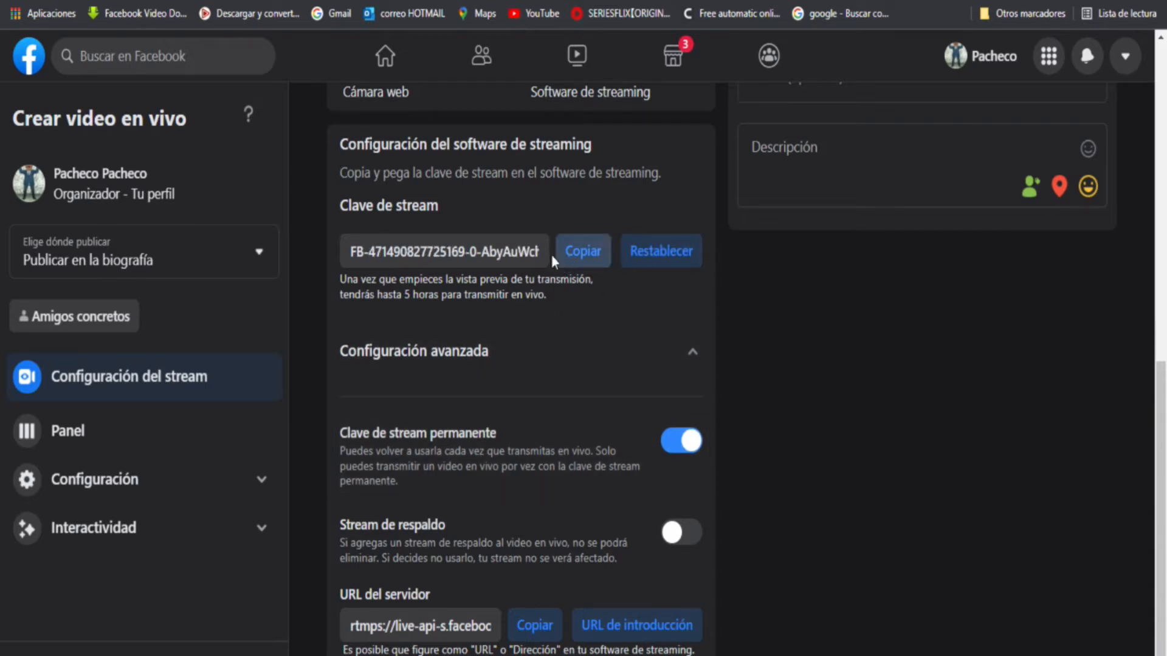
click(590, 260)
click(683, 350)
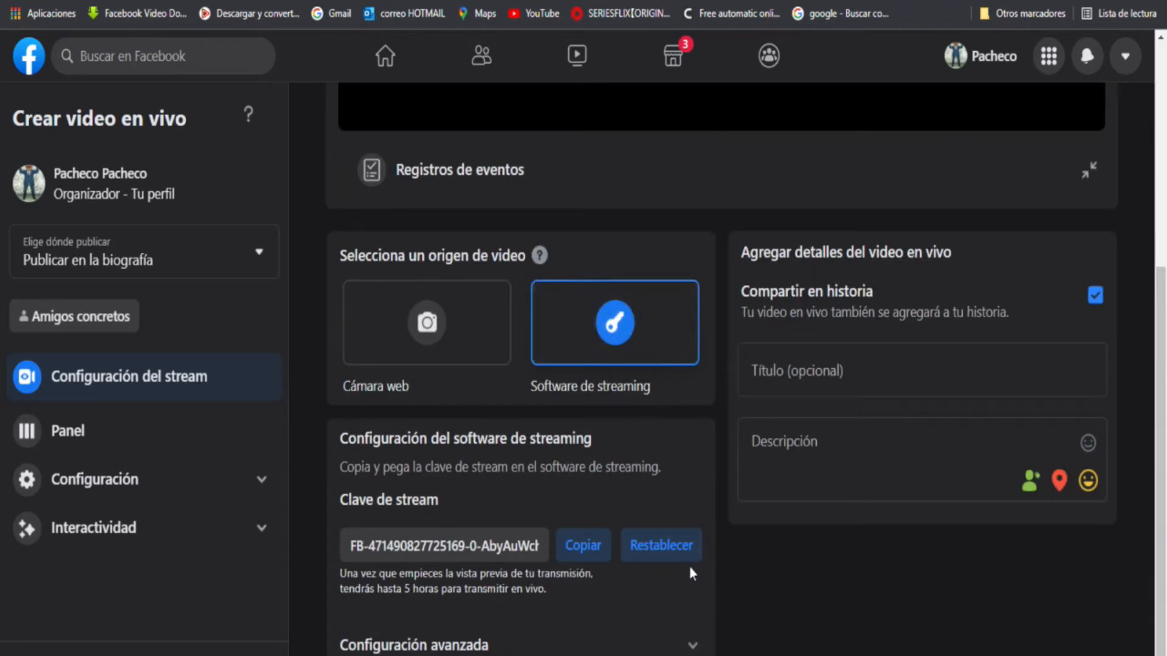
click(684, 645)
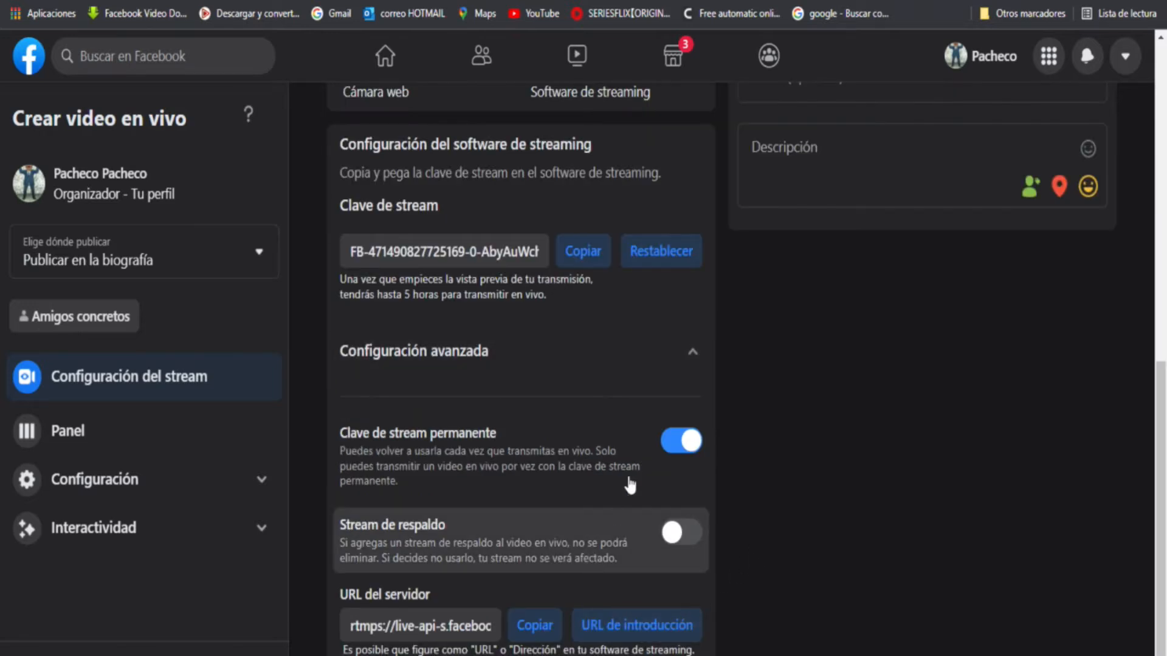
Step: Switch the permanent stream key off and back on, and copy a freshly reset key
click(685, 442)
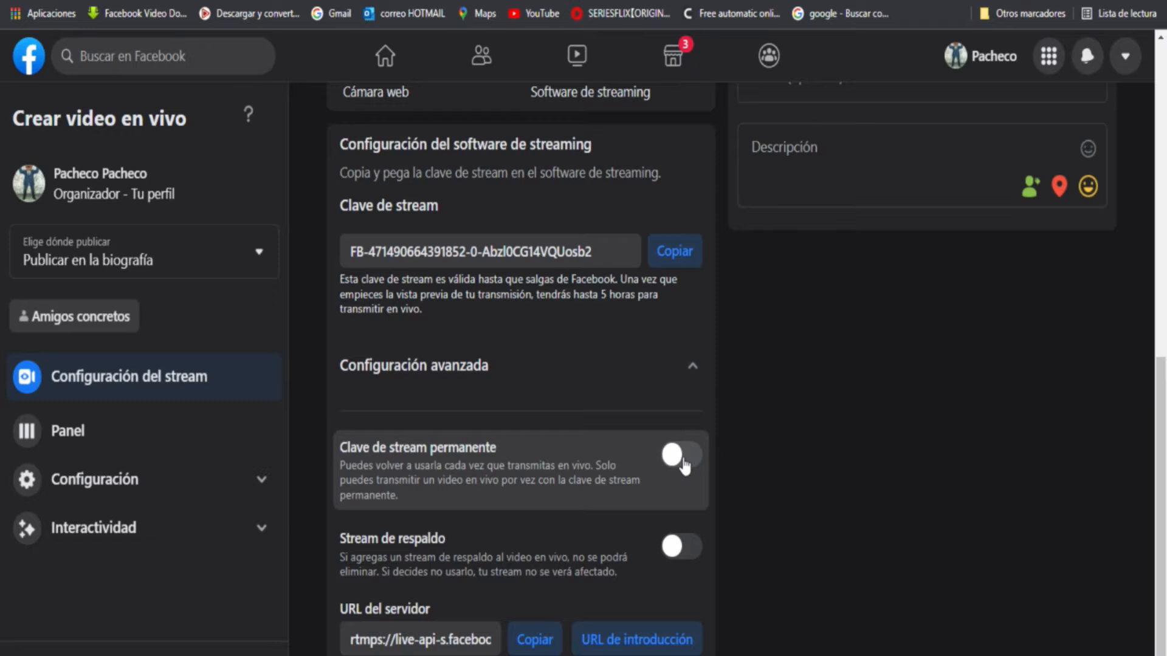
click(683, 459)
click(649, 267)
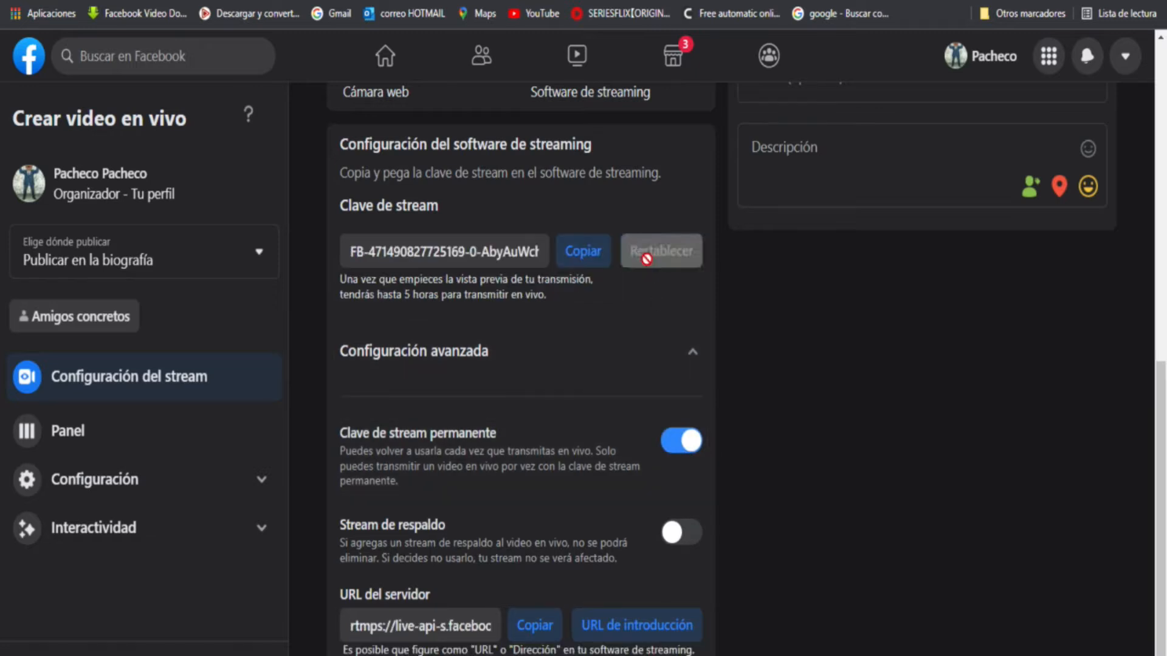
click(577, 261)
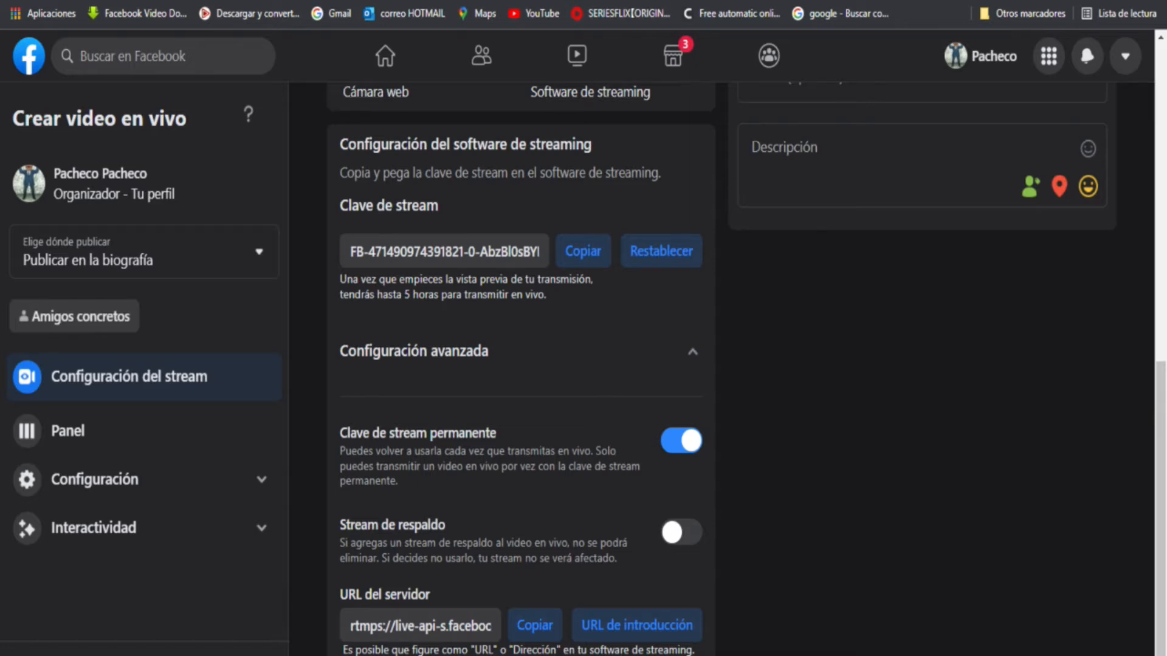
Step: Title the live video "prueba" and enter "askhslkhlhv auv" as its description
scroll(974, 328, up, 4)
click(926, 336)
text(prueb)
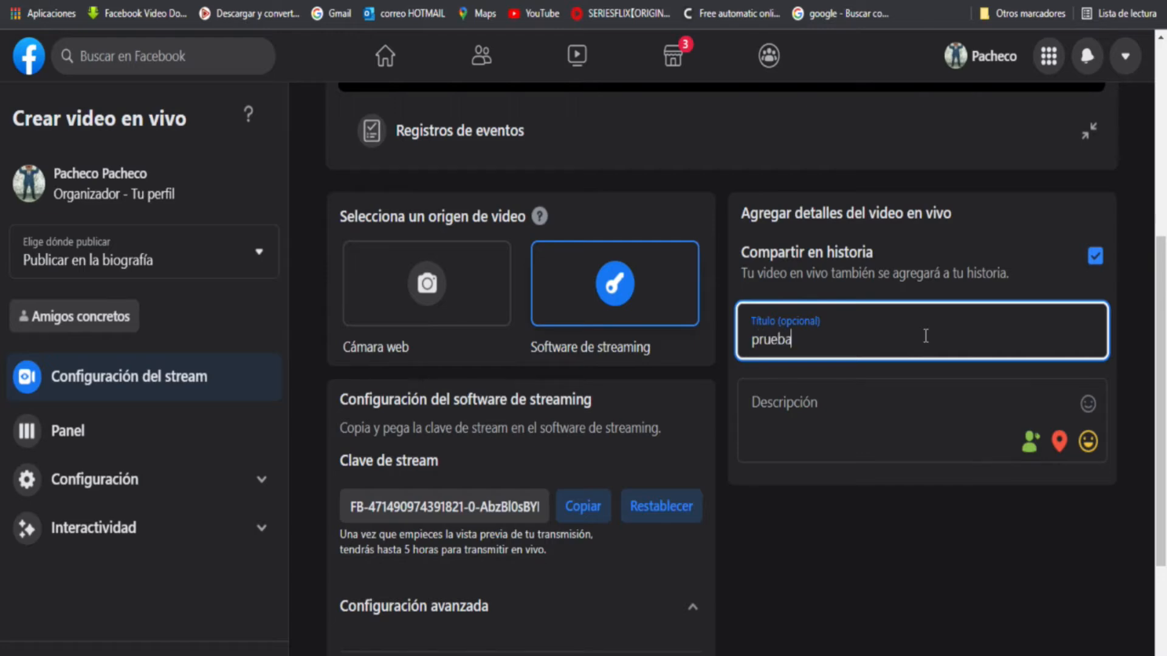
text(a)
click(778, 419)
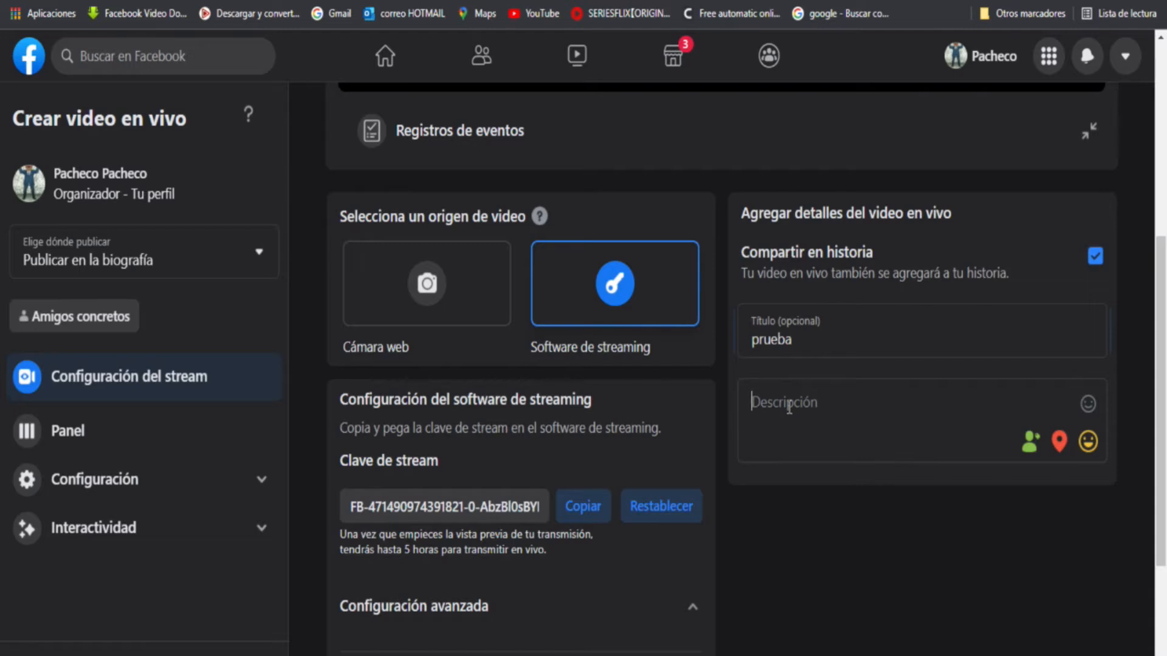
text(askhslkhlhv auv)
scroll(989, 586, down, 3)
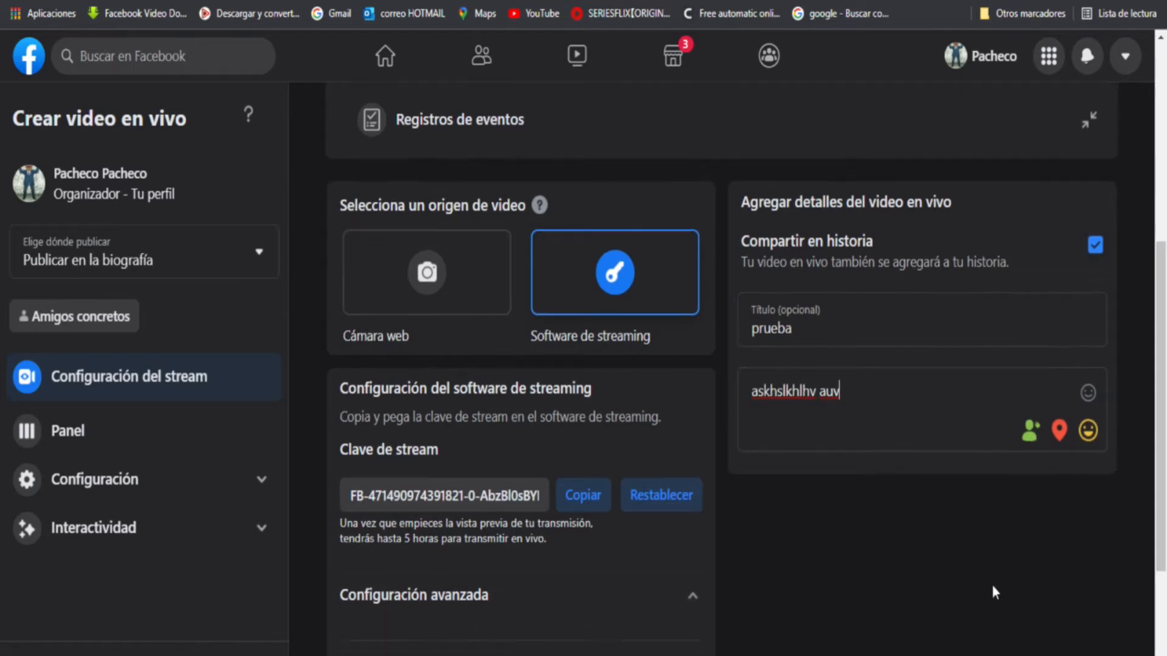
scroll(925, 594, down, 2)
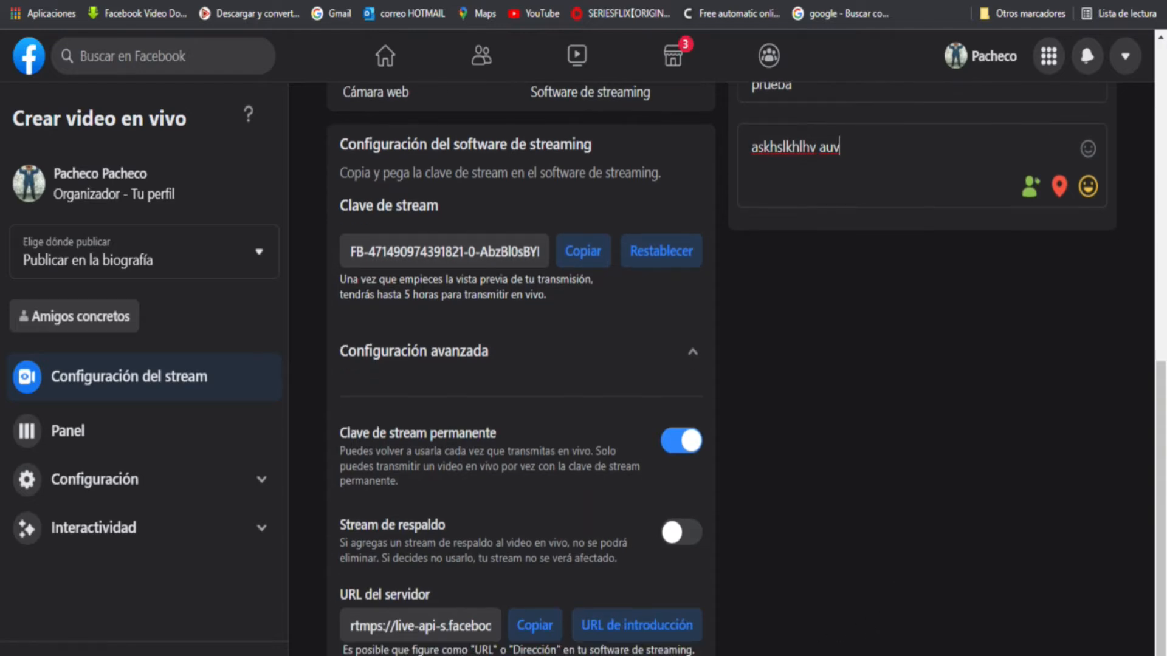
Step: Switch to OBS Studio and set the streaming service to Facebook Live in the broadcast settings
key(alt+Tab)
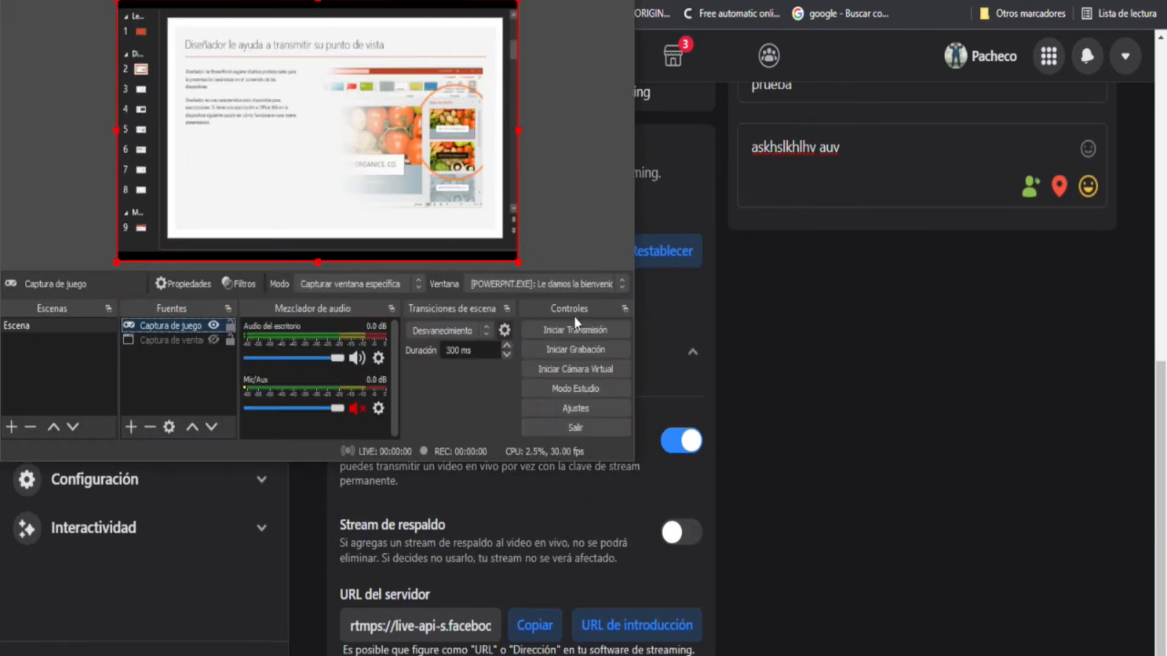
click(17, 0)
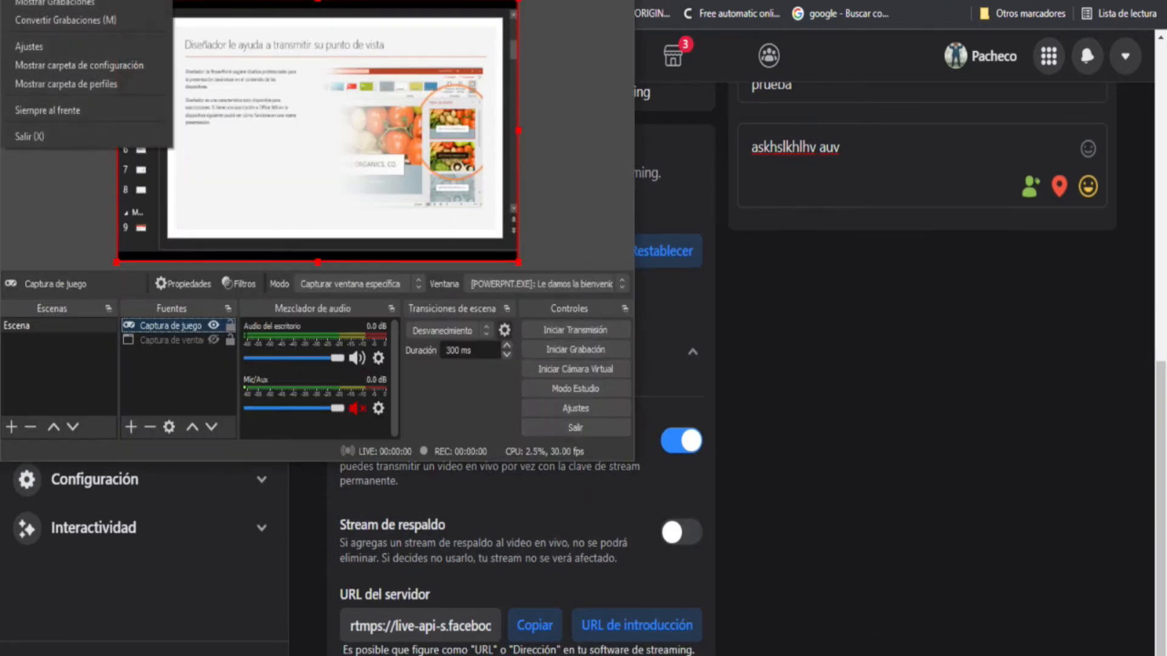
key(Escape)
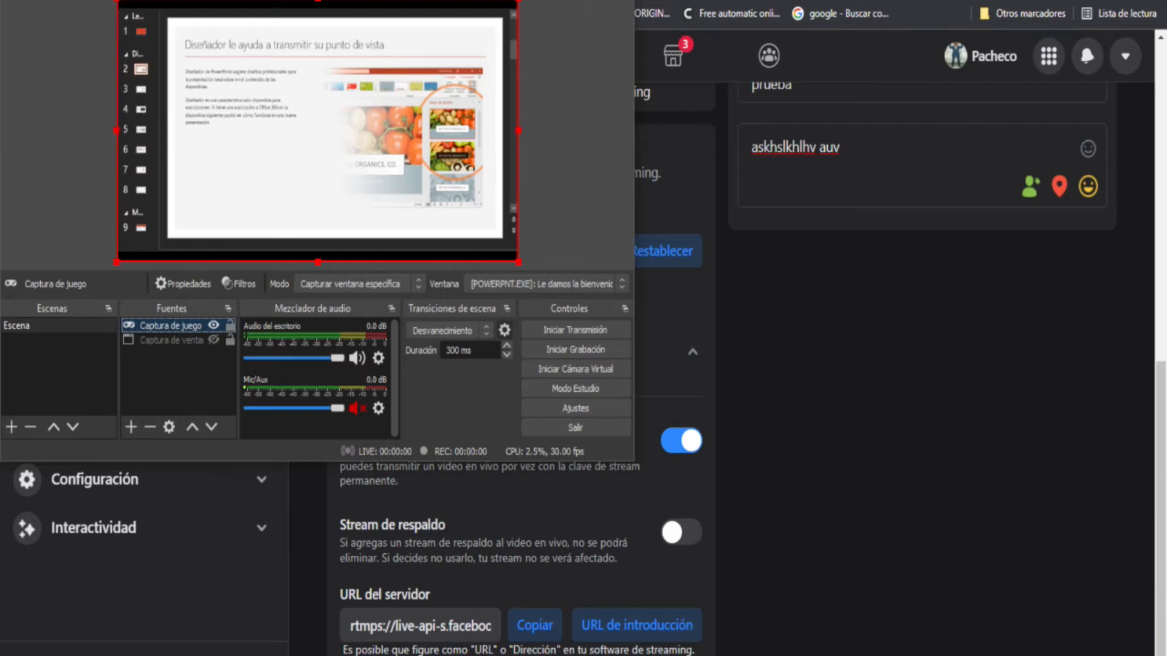
click(594, 407)
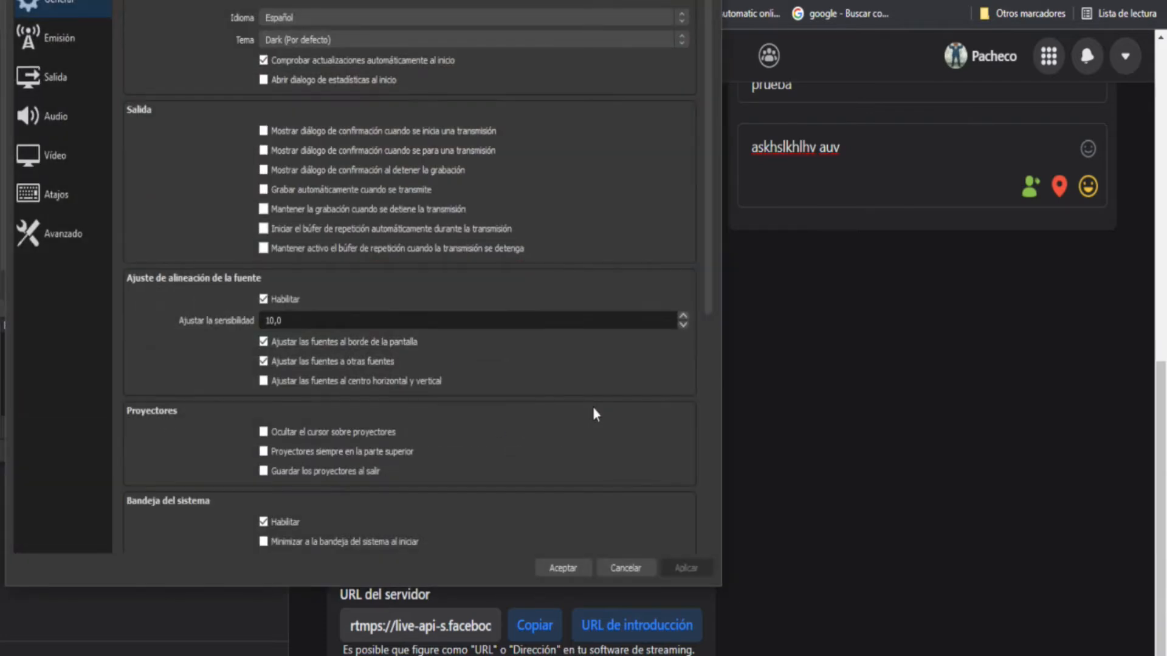
click(65, 43)
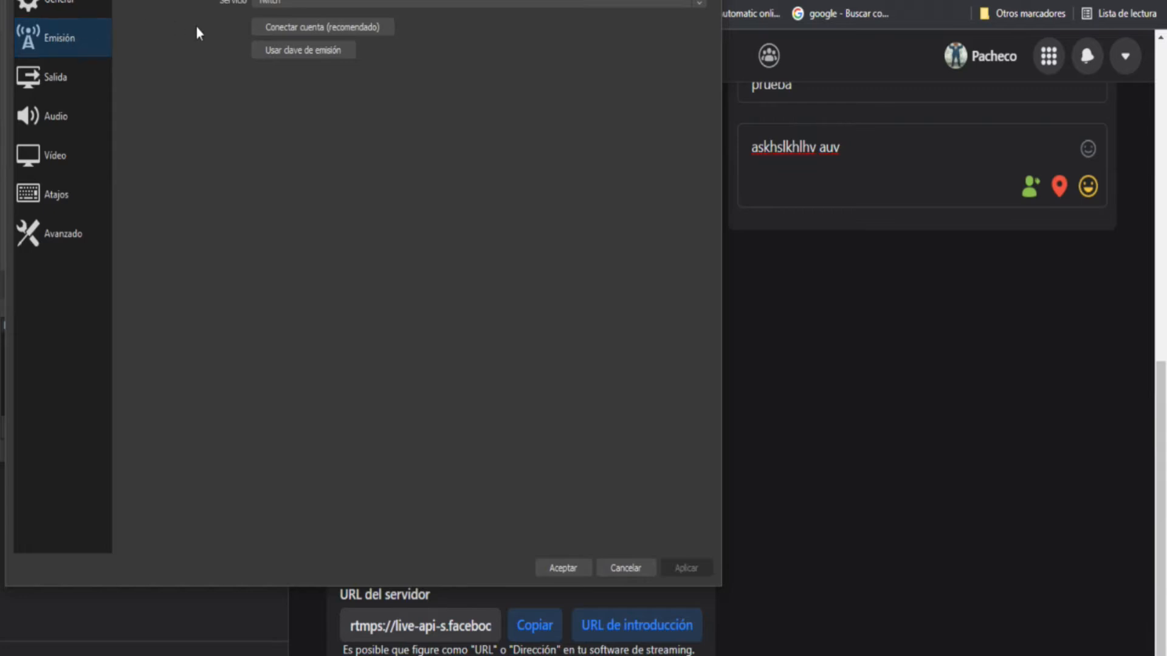
click(455, 4)
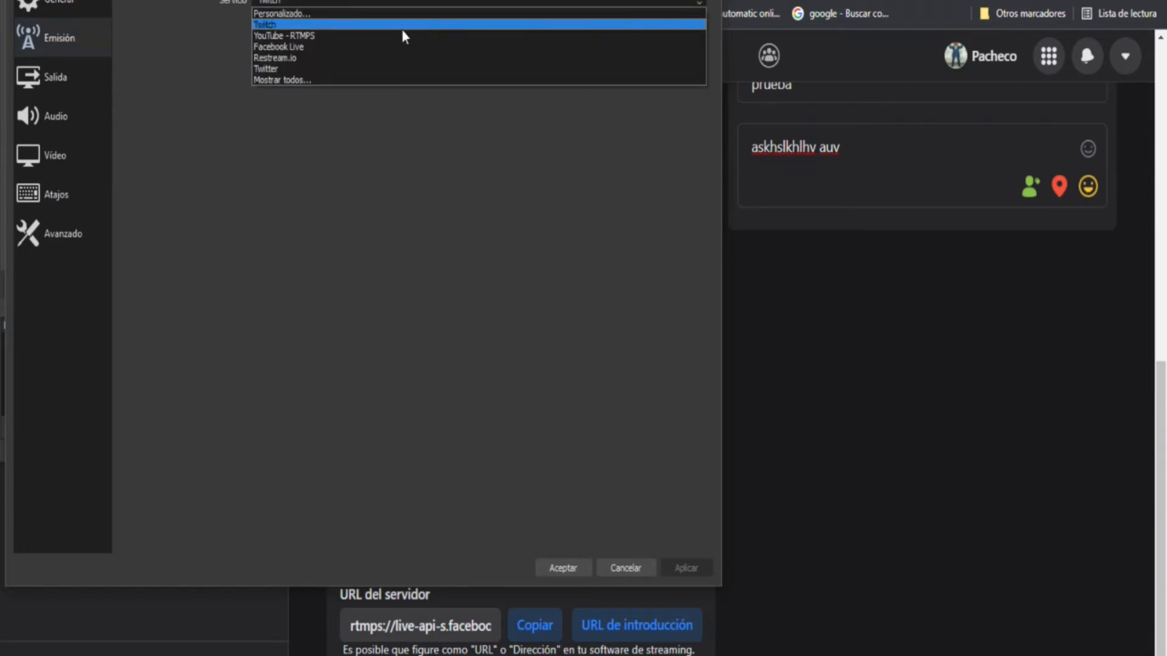
click(302, 46)
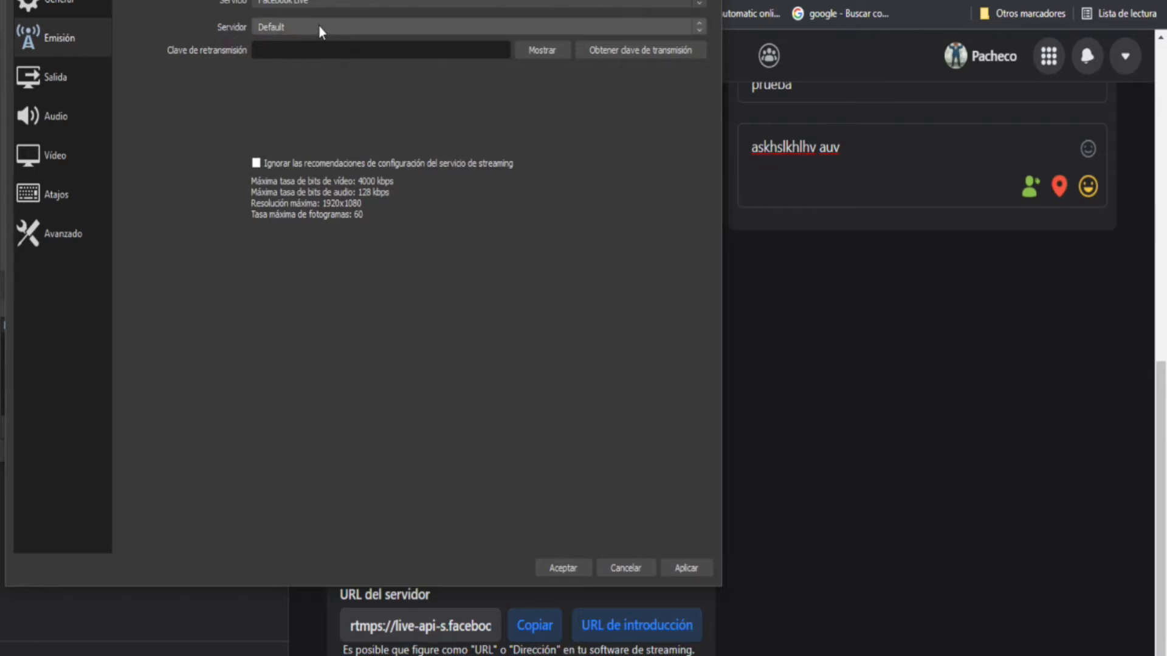
right_click(324, 51)
click(349, 145)
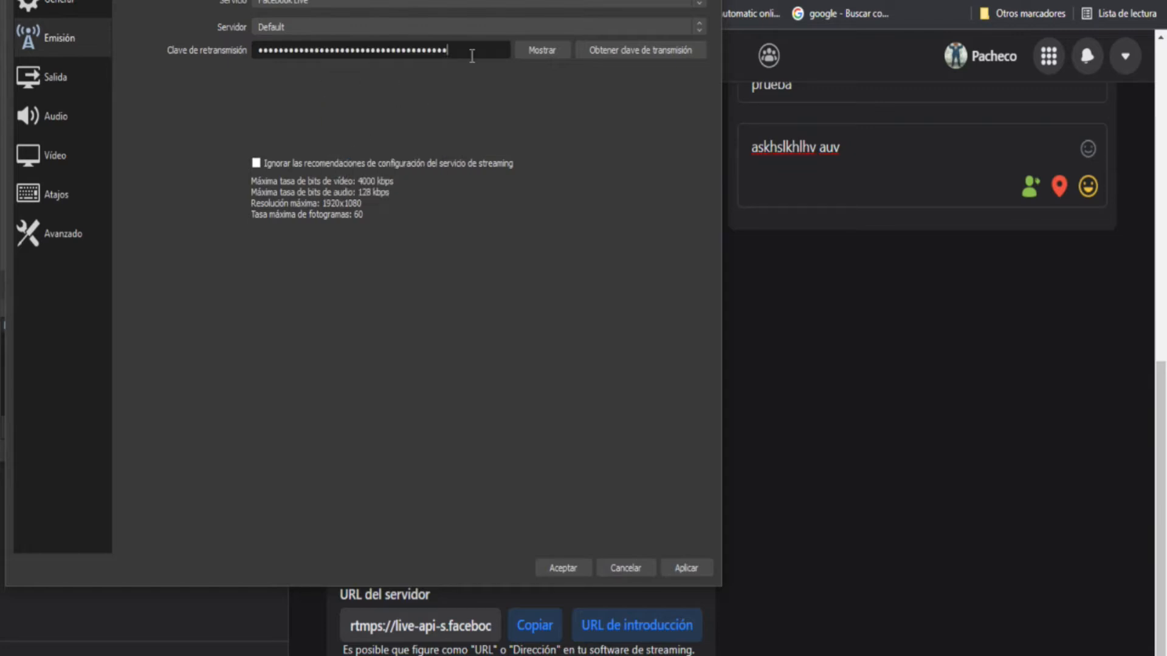
double_click(472, 50)
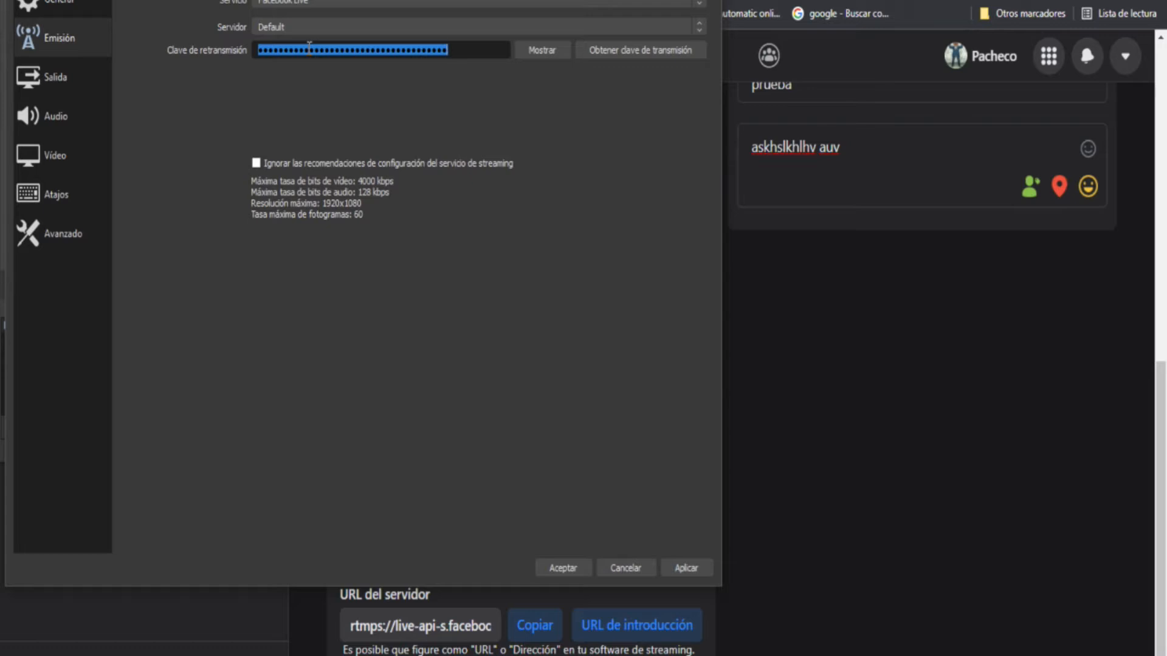
key(BackSpace)
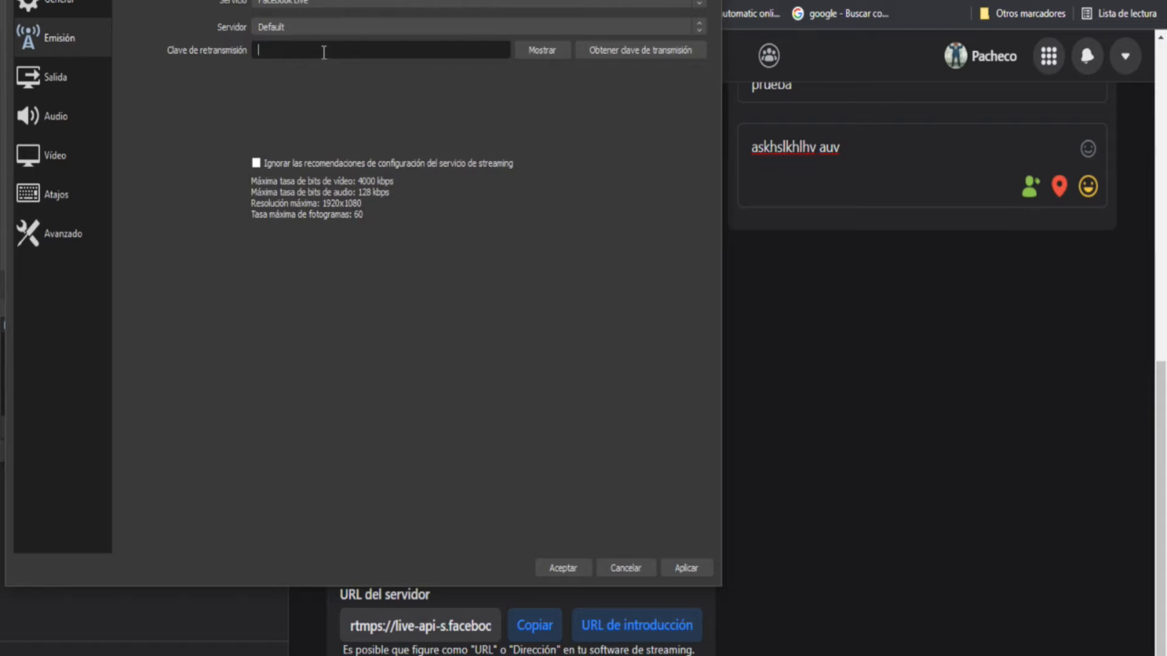
Step: Paste the copied Facebook key into the stream key field, then apply and accept the settings
right_click(322, 51)
click(364, 145)
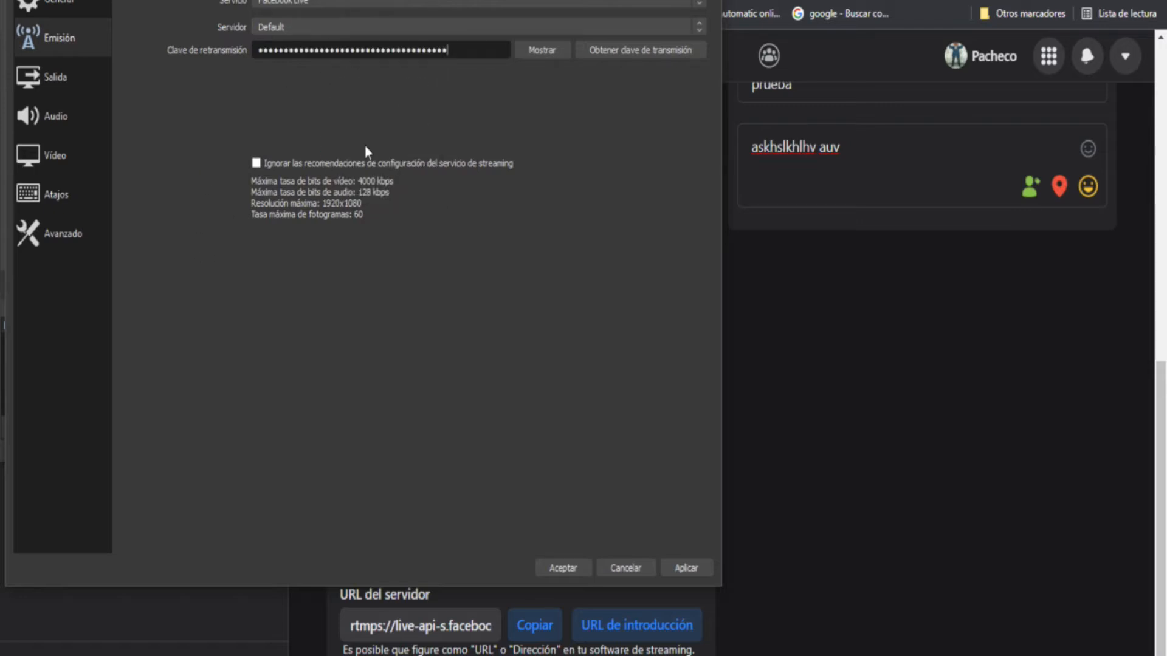
click(697, 569)
click(562, 568)
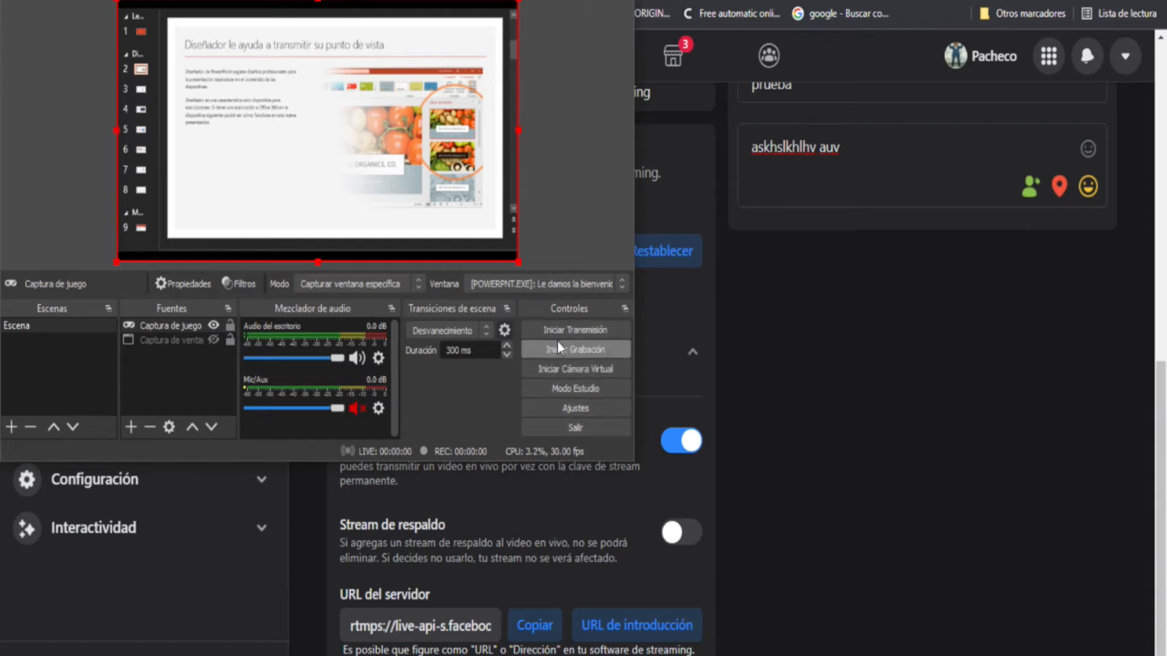
Step: Try to start the transmission from OBS Studio, then return to the Facebook live video setup
click(602, 330)
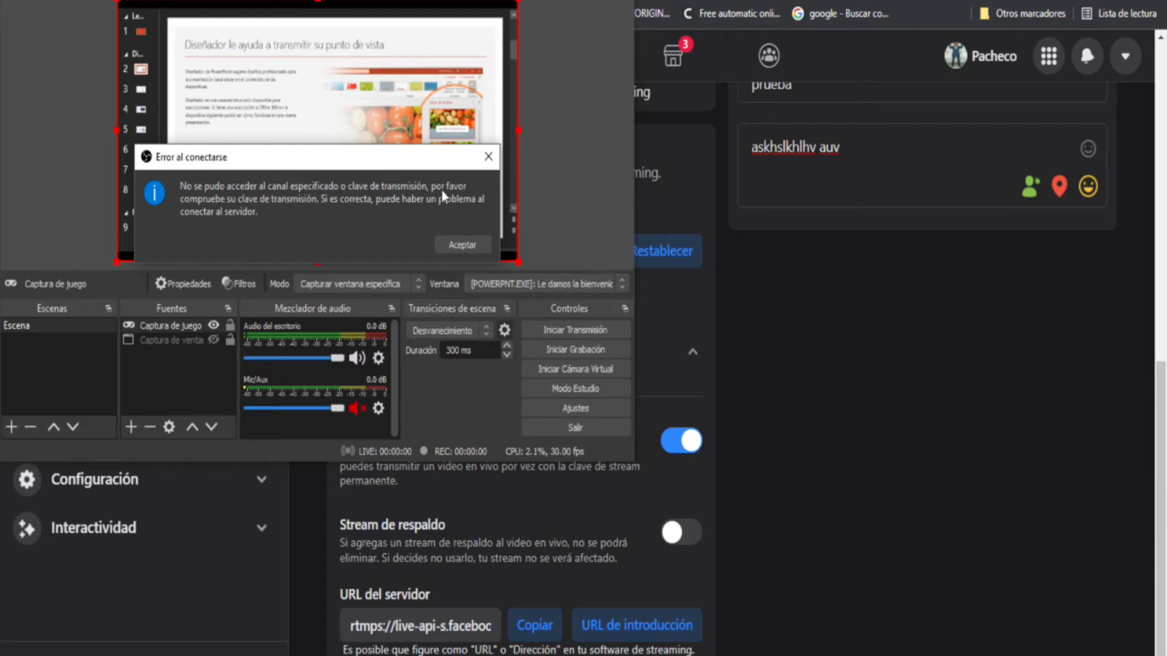
click(461, 245)
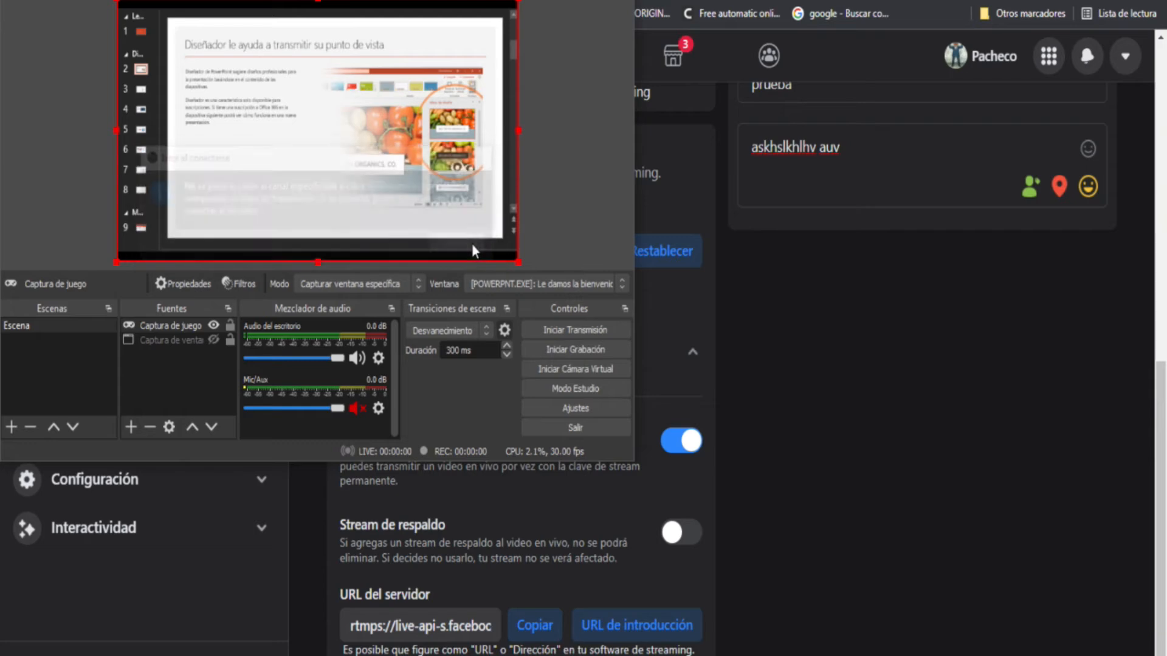
click(695, 449)
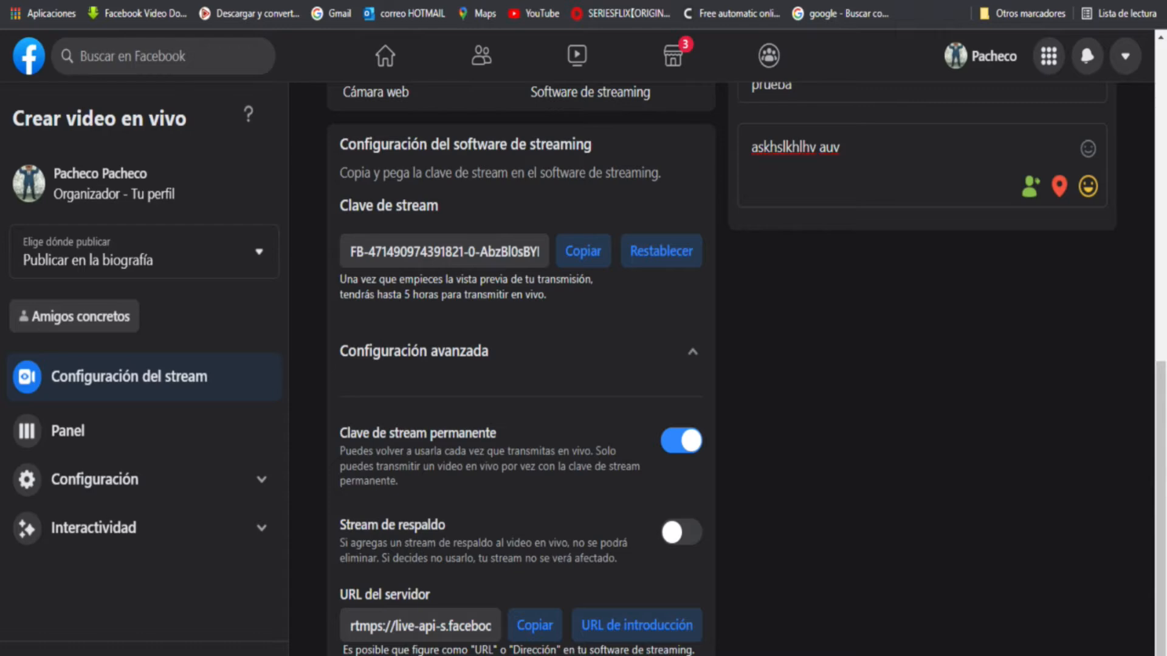
Step: Switch to OBS Studio, replace the stream key in the broadcast settings with the copied Facebook key, then apply and accept the settings
key(alt+Tab)
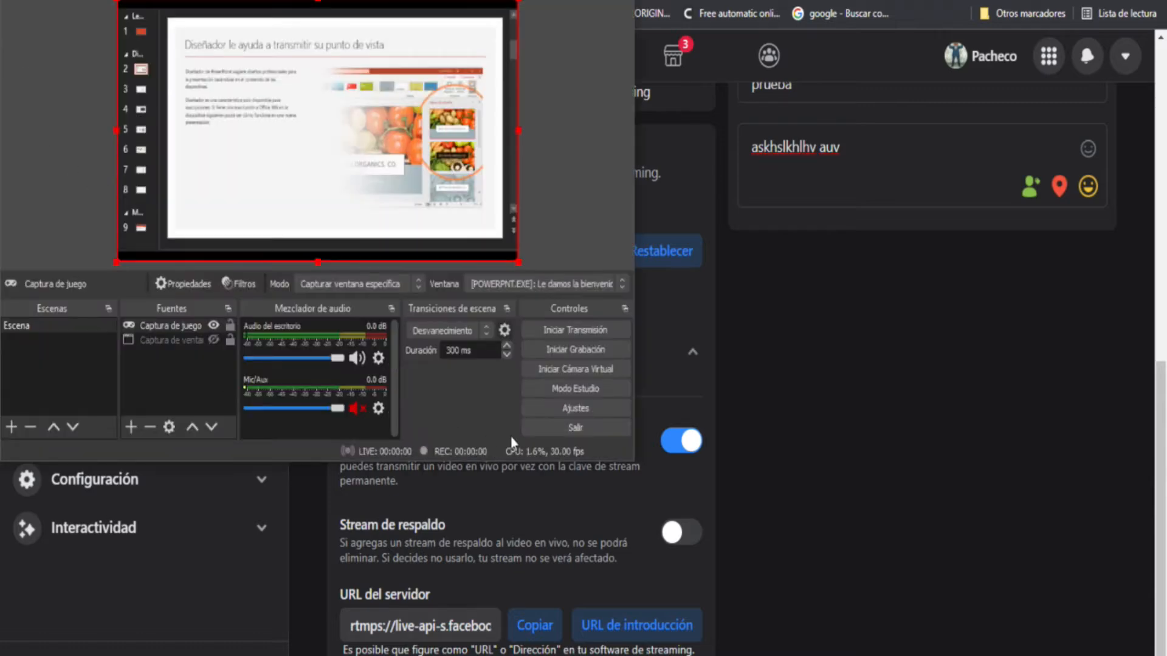
click(576, 408)
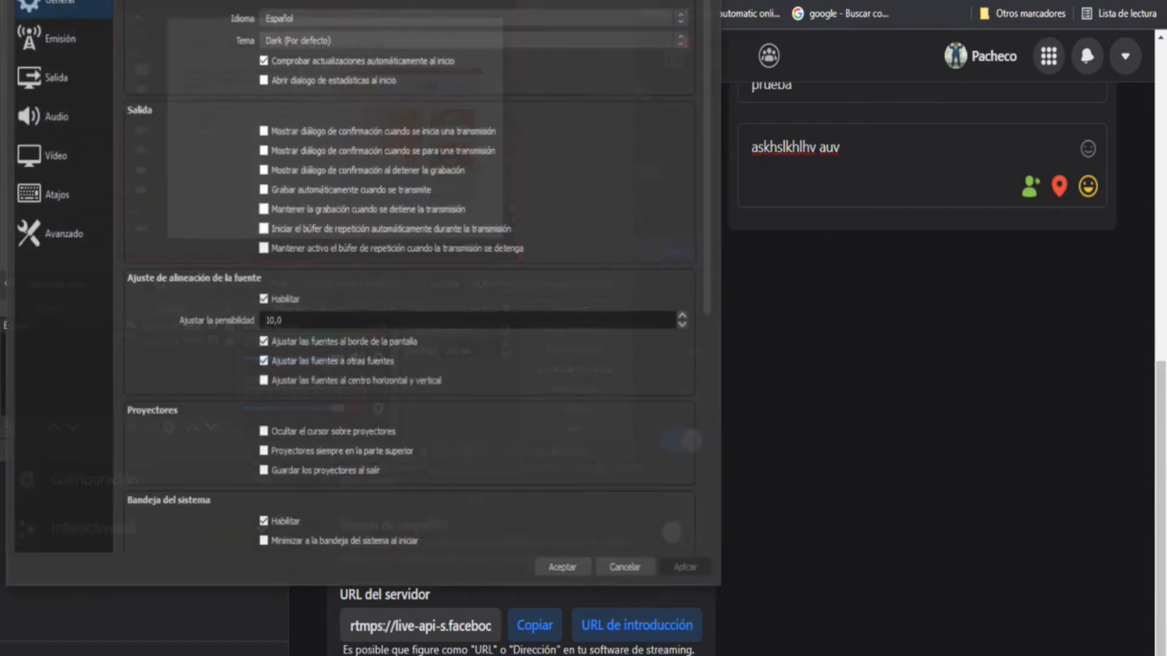
click(60, 37)
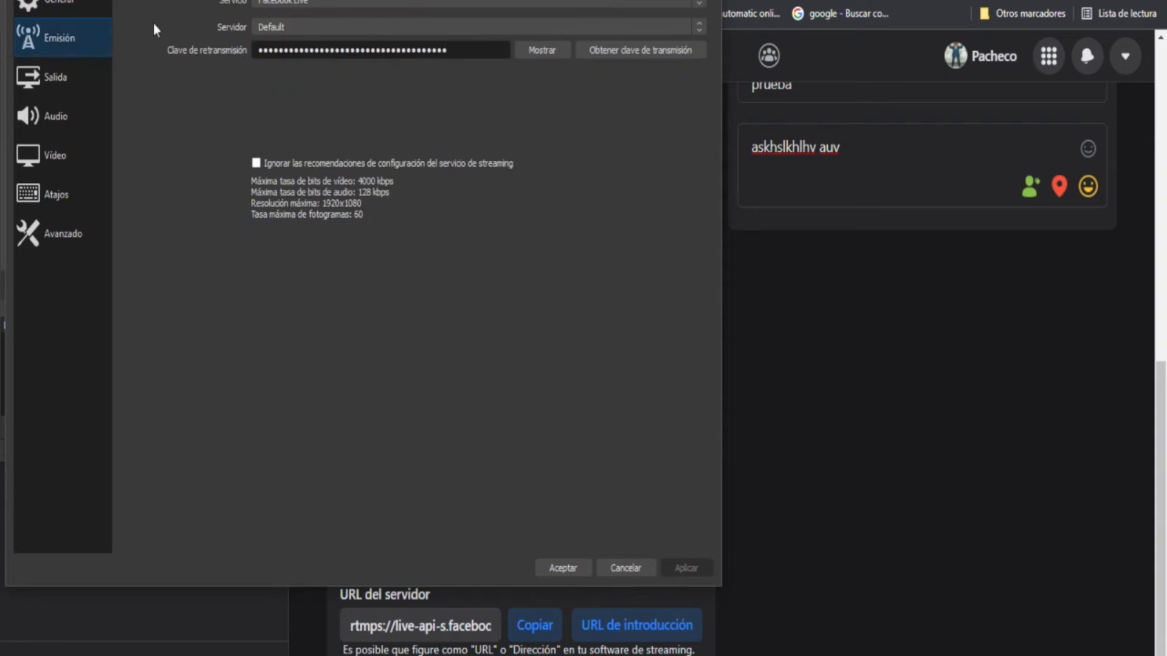
right_click(409, 50)
key(ctrl+a)
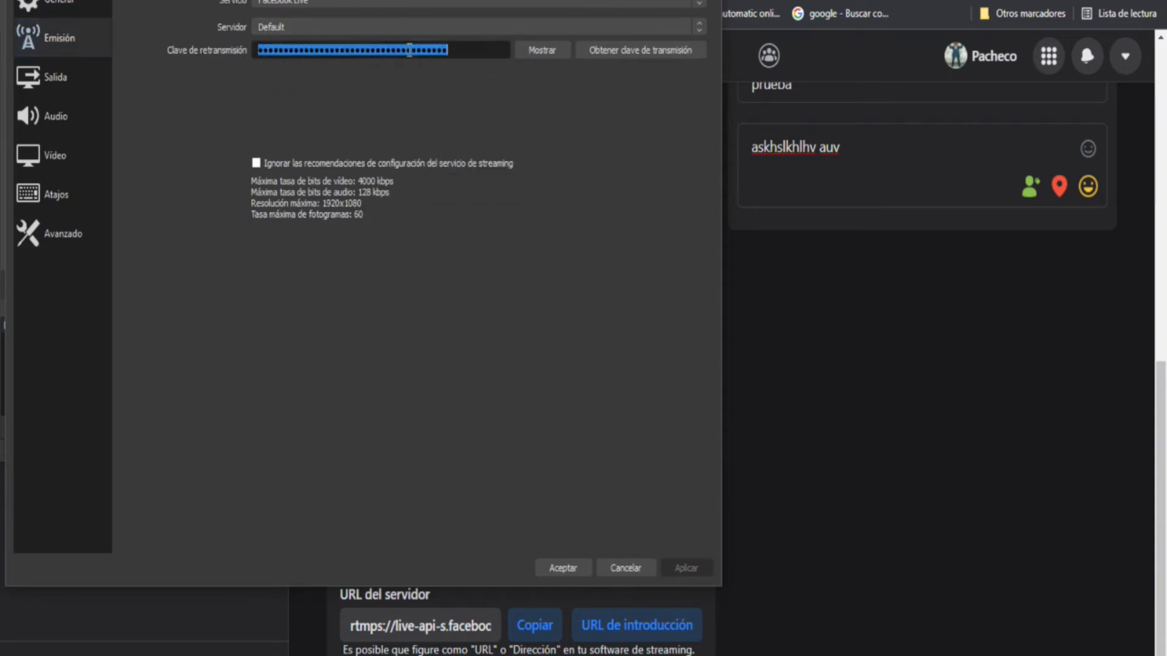
click(452, 144)
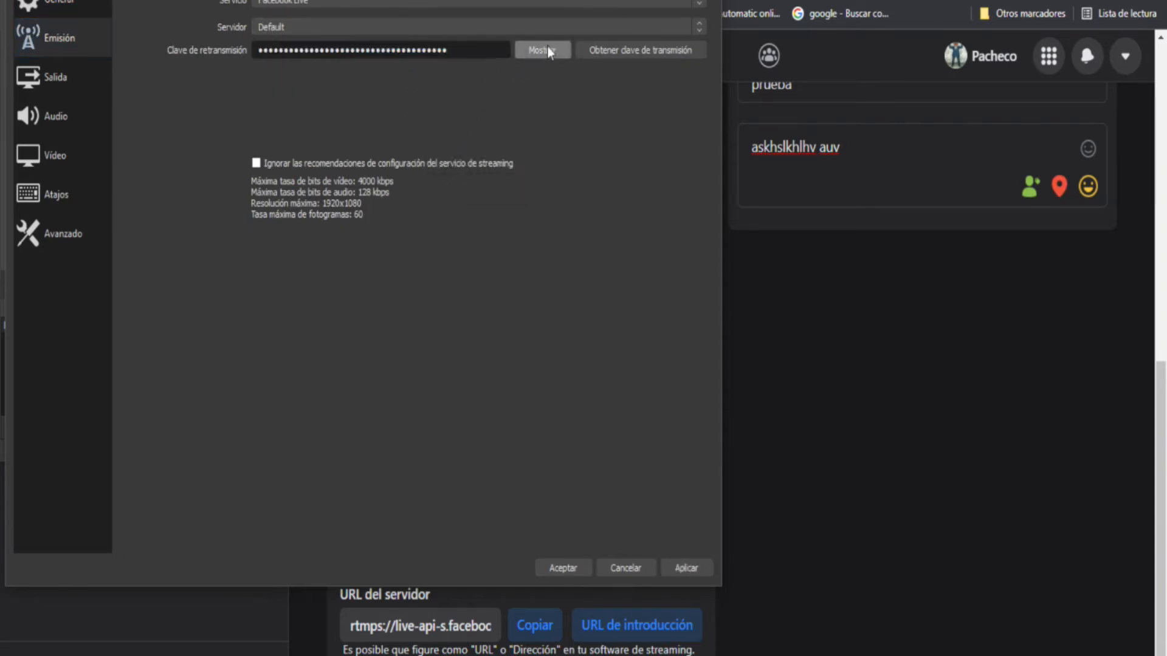
click(685, 570)
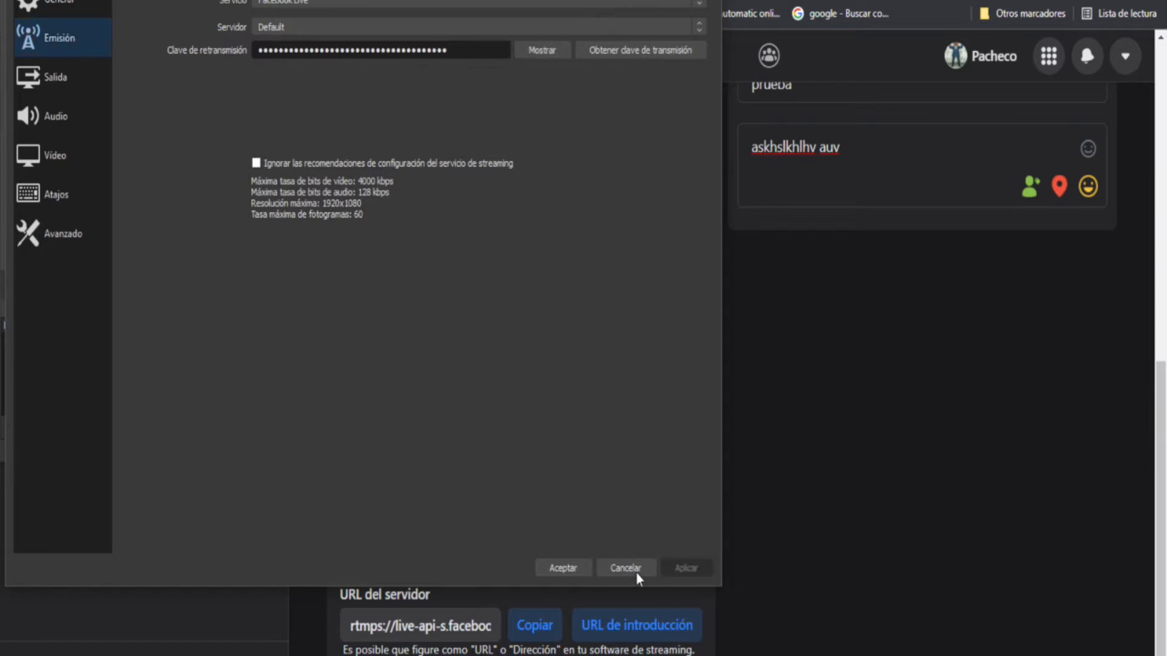
click(580, 570)
Step: Start the transmission in OBS Studio, then return to Facebook and shrink the browser window beside PowerPoint and below the OBS preview
click(570, 328)
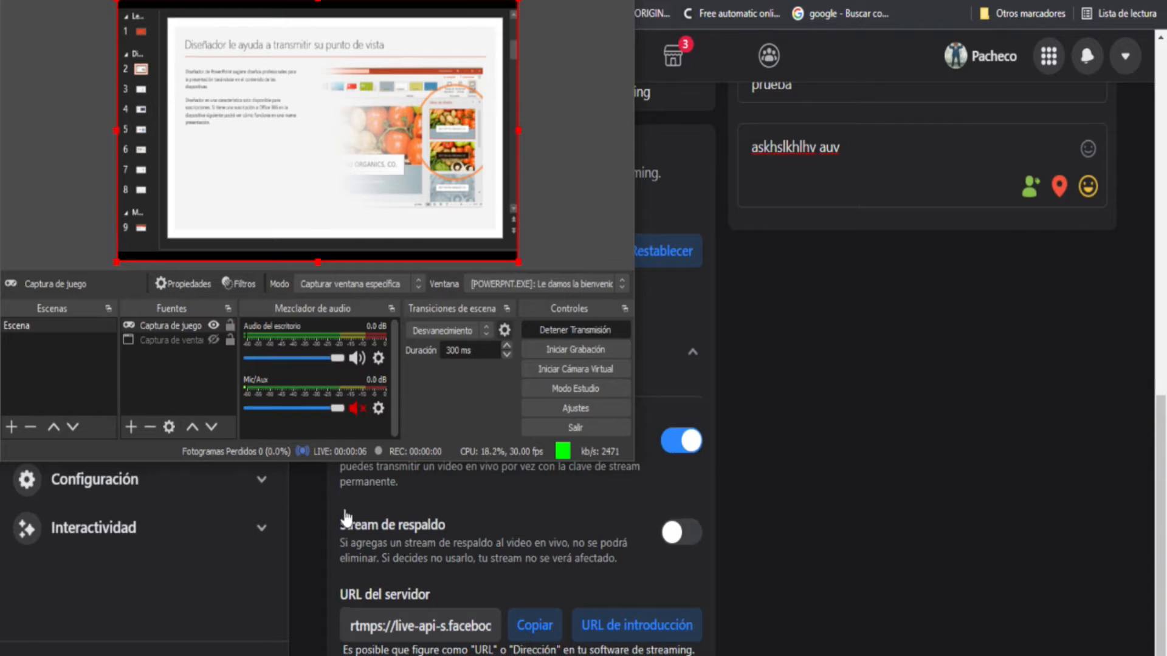
click(230, 615)
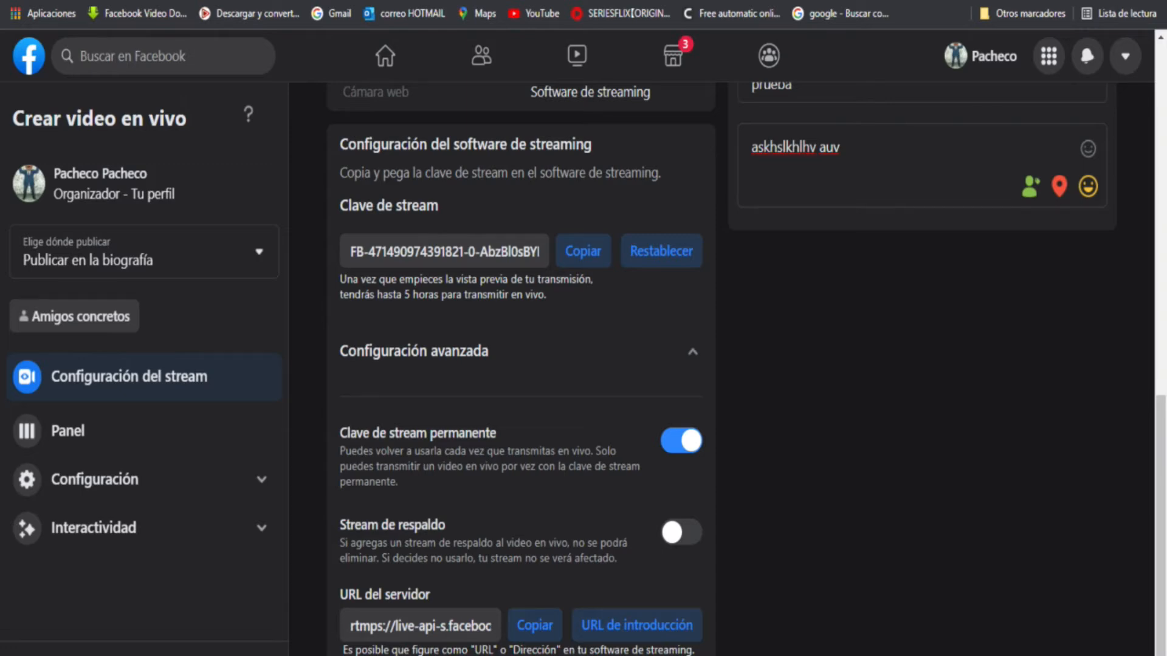
click(1102, 1)
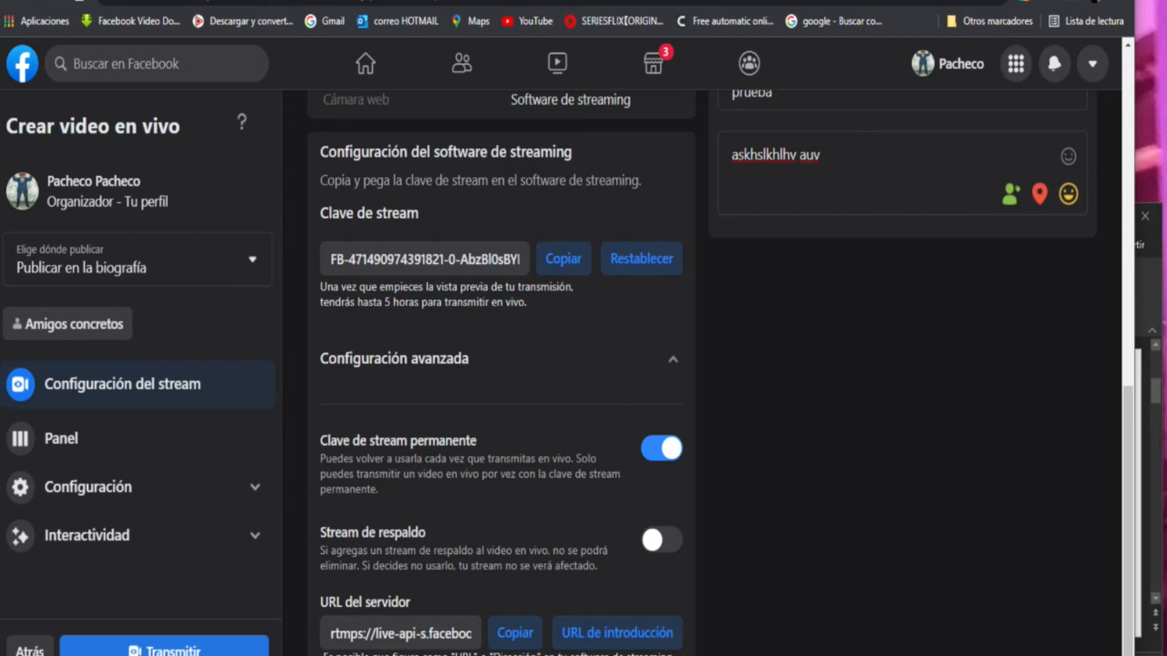
drag(1133, 1, 611, 268)
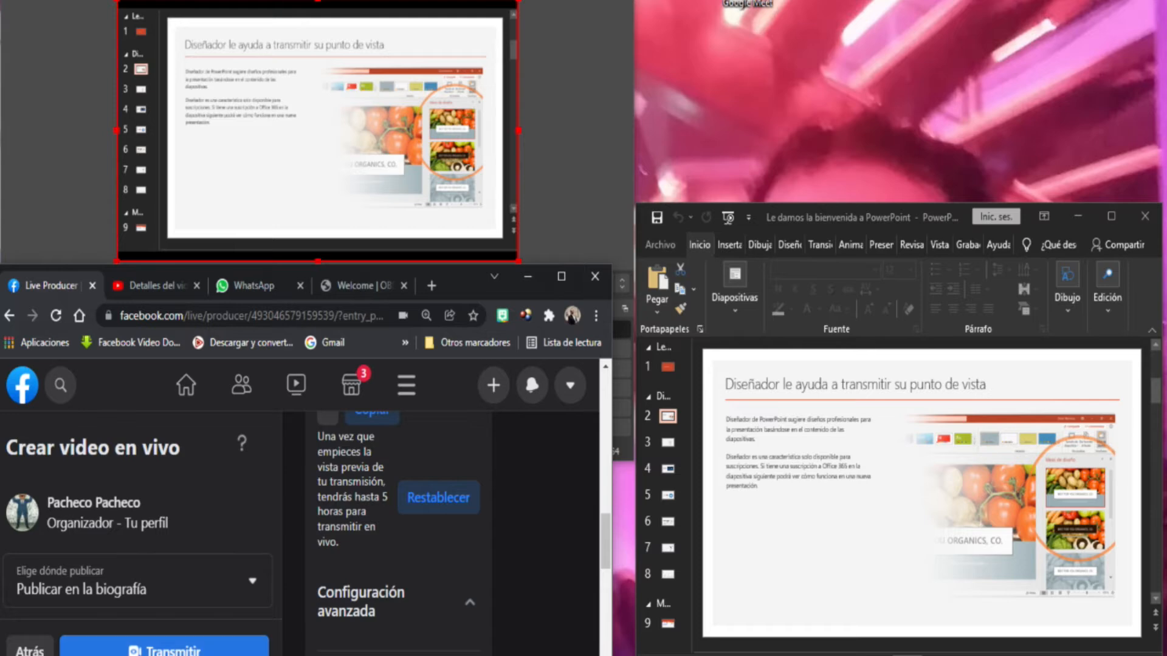
Step: Start the live broadcast on Facebook and check the live video preview
scroll(301, 516, right, 2)
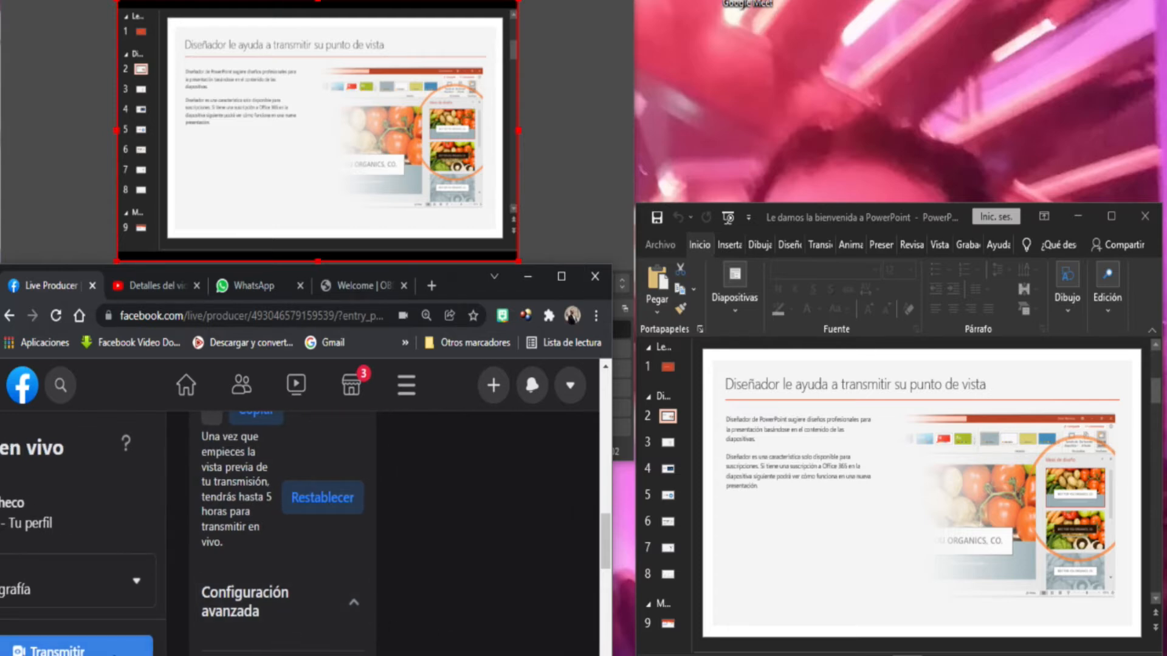
click(76, 649)
scroll(532, 557, up, 8)
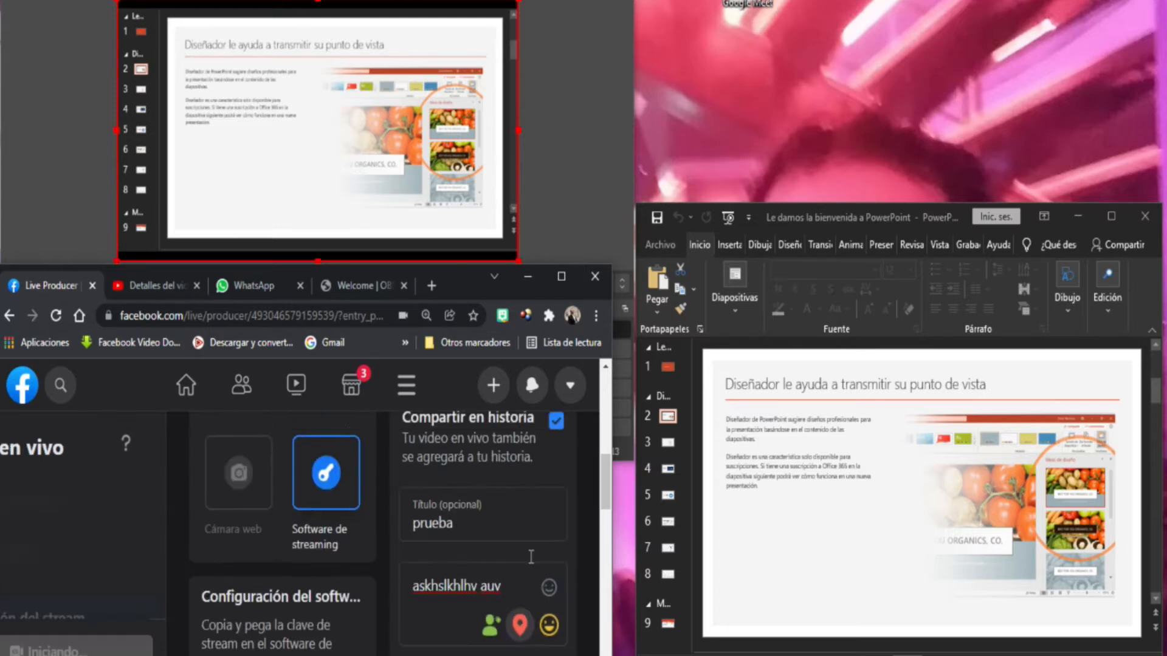
scroll(528, 563, up, 2)
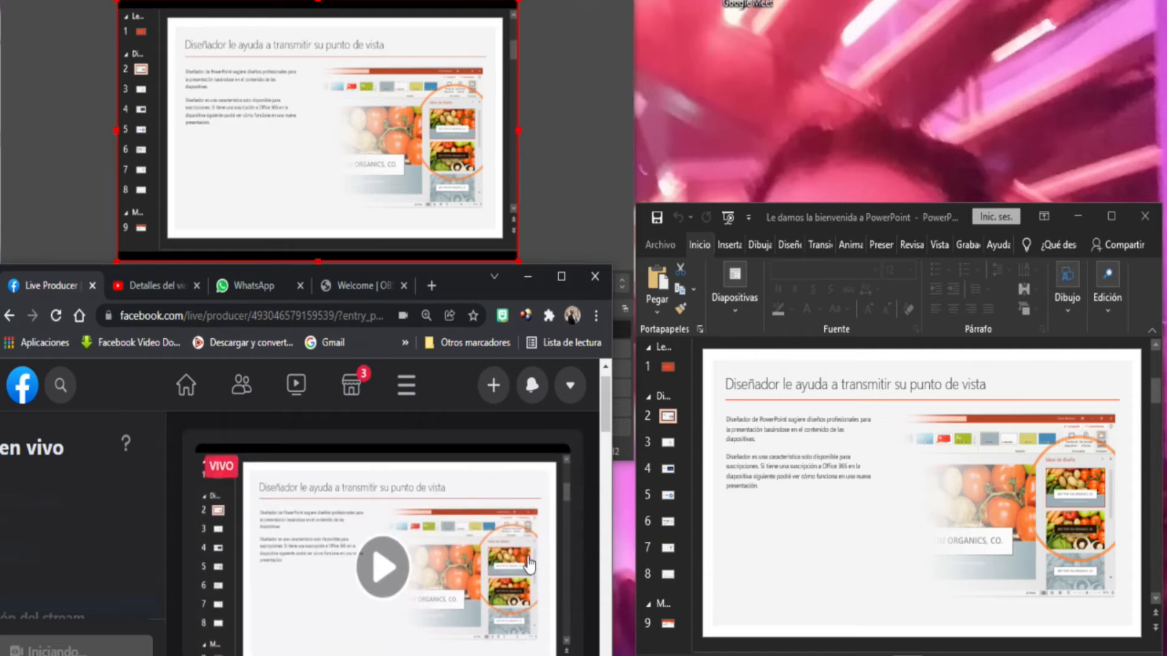
scroll(529, 565, down, 1)
scroll(530, 565, up, 1)
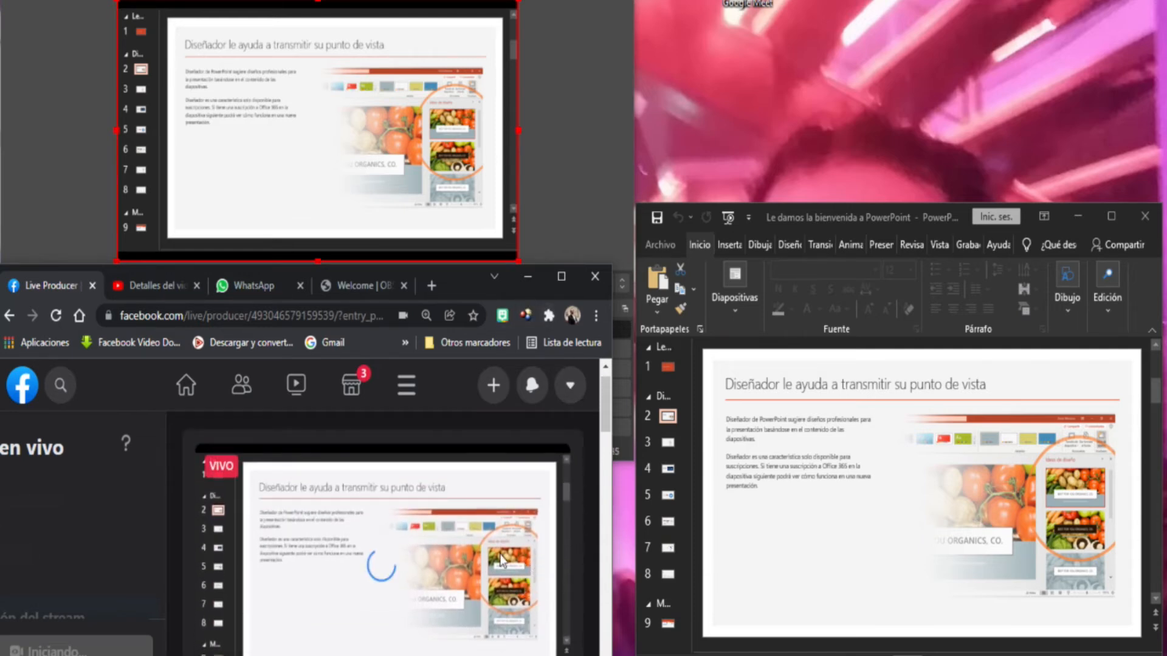
scroll(609, 416, down, 1)
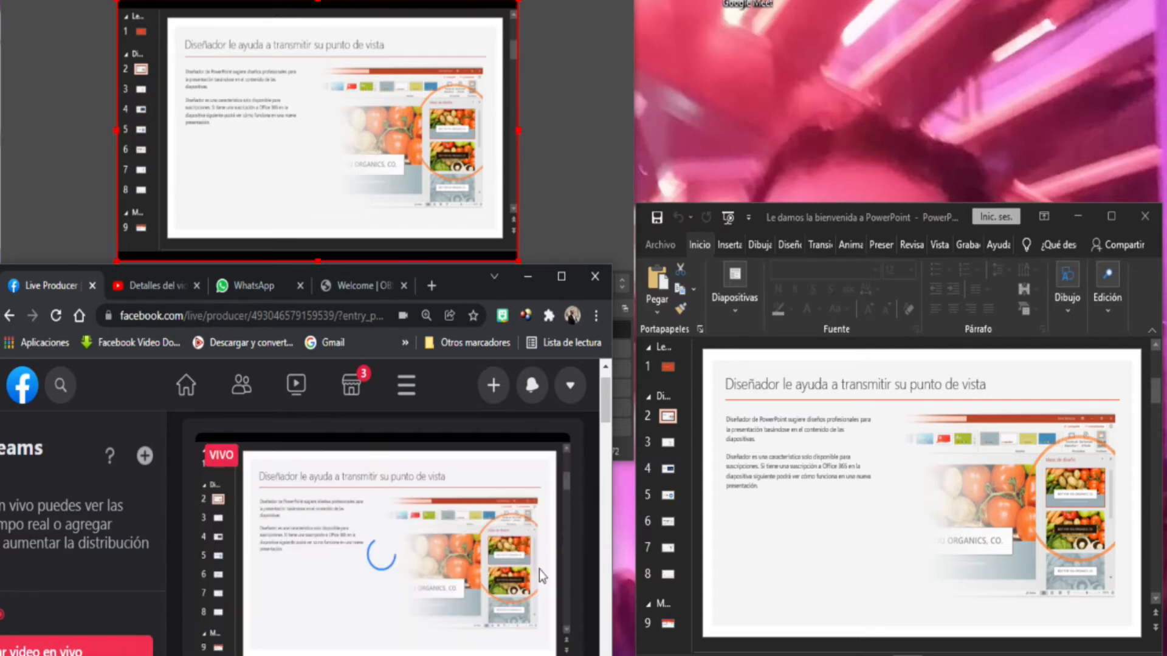
Step: Test the broadcast by showing slide 5 in PowerPoint, dismissing the Facebook tips popup and selecting slide 6
click(668, 496)
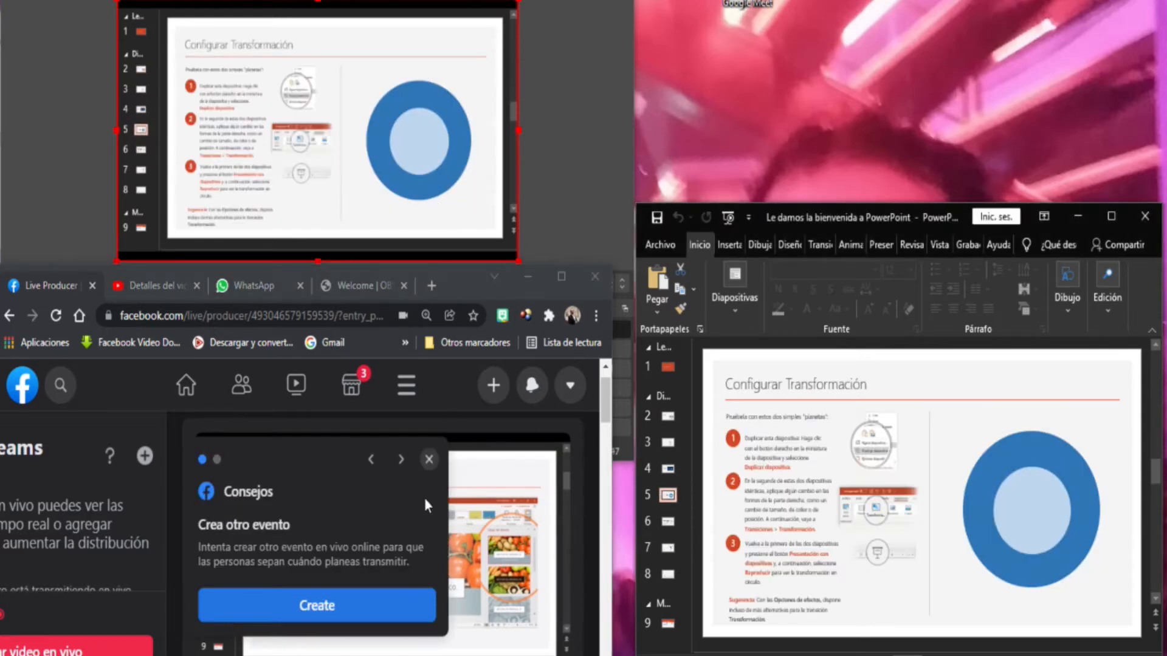
click(429, 459)
click(429, 450)
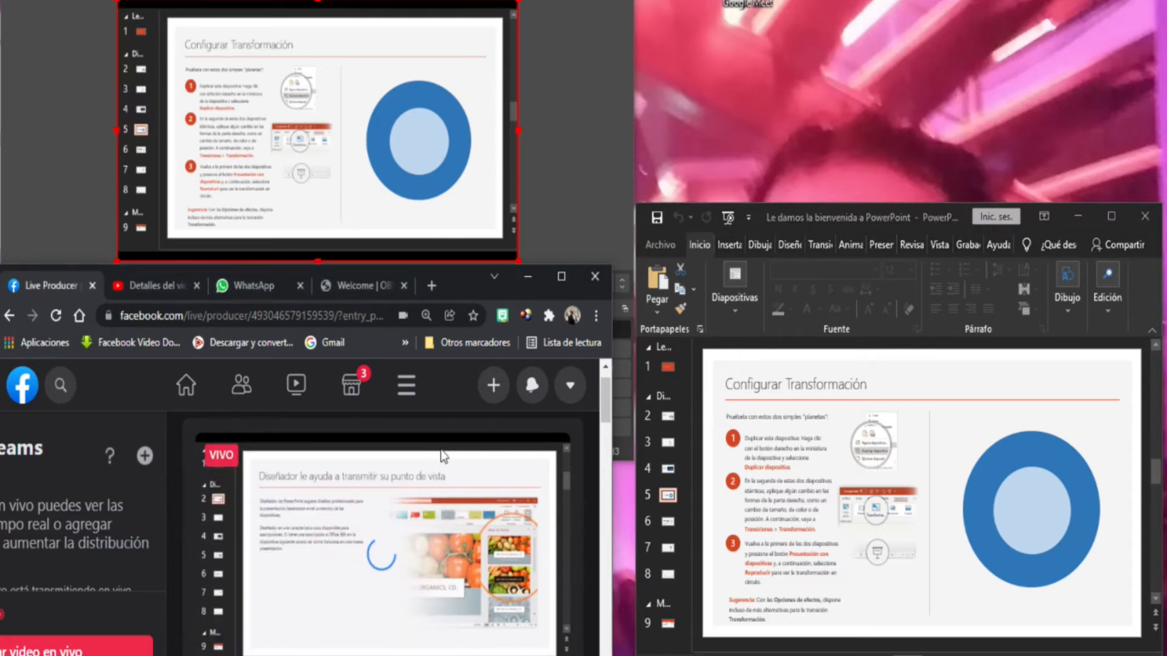
click(668, 451)
click(668, 522)
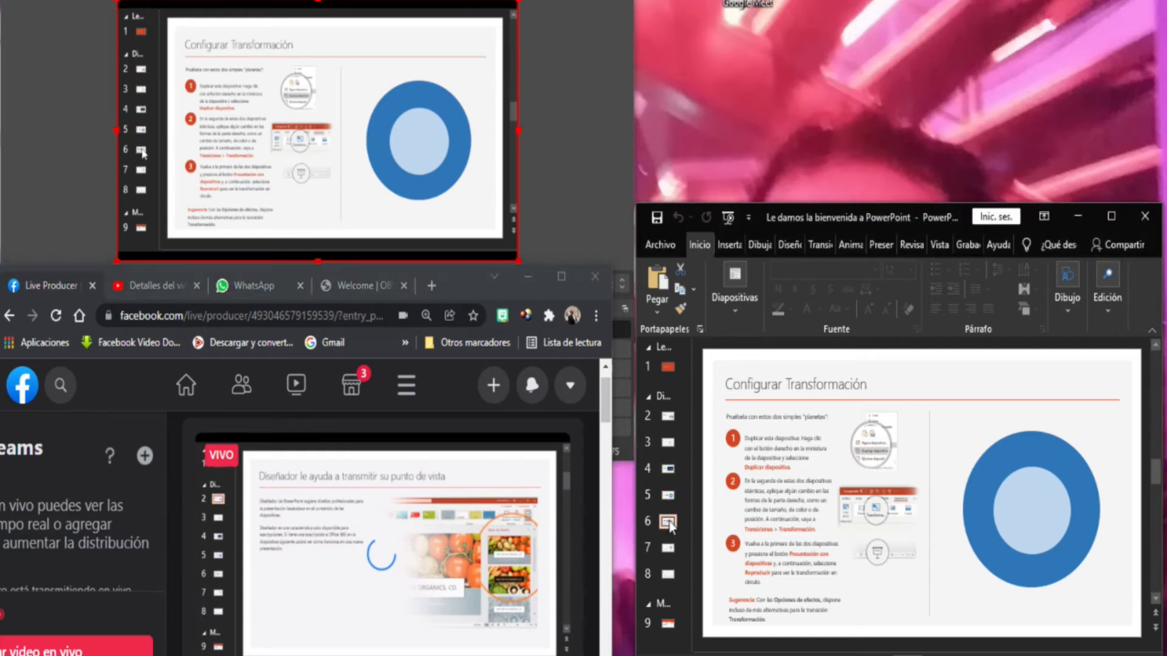